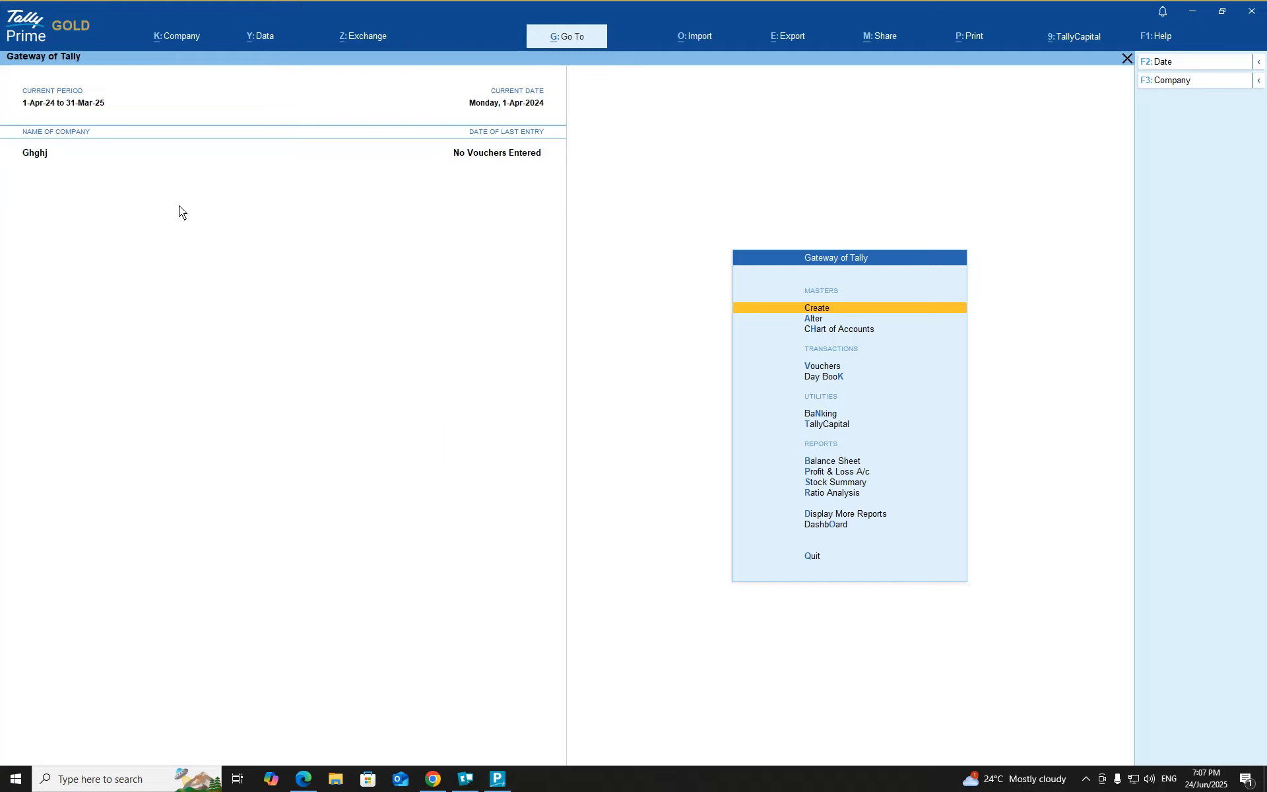
# Step: Go to the Company menu's Select list and choose Create Company to start a new company
pyautogui.click(174, 39)
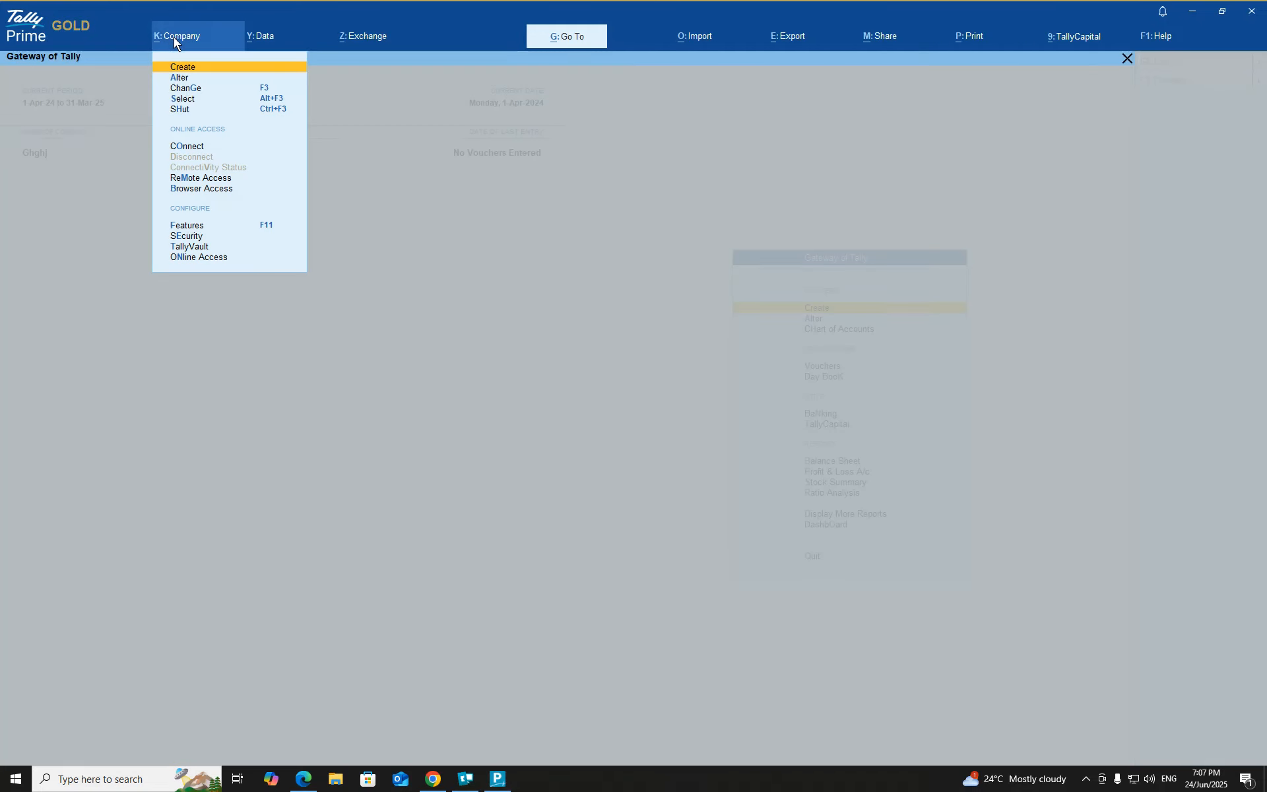
pyautogui.click(180, 100)
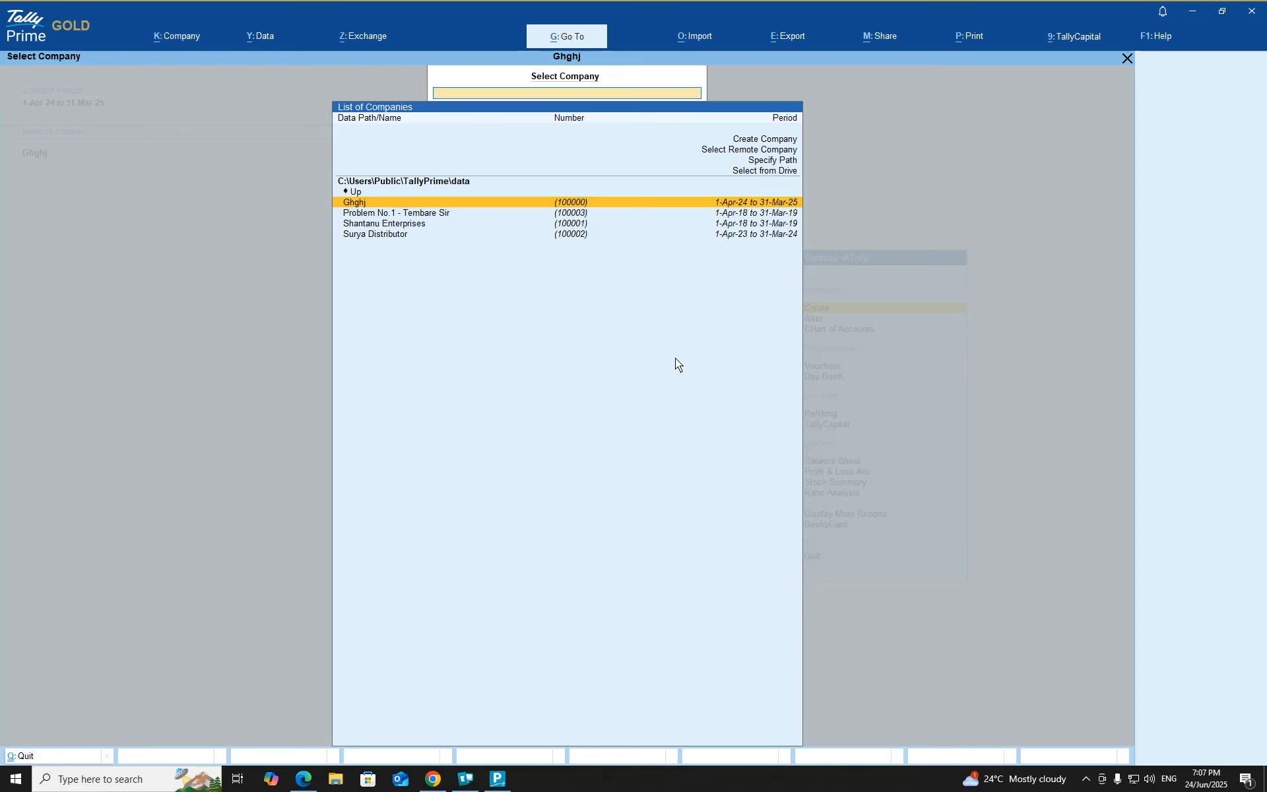
pyautogui.press('Up')
pyautogui.press('Up')
pyautogui.press('Up')
pyautogui.press('Up')
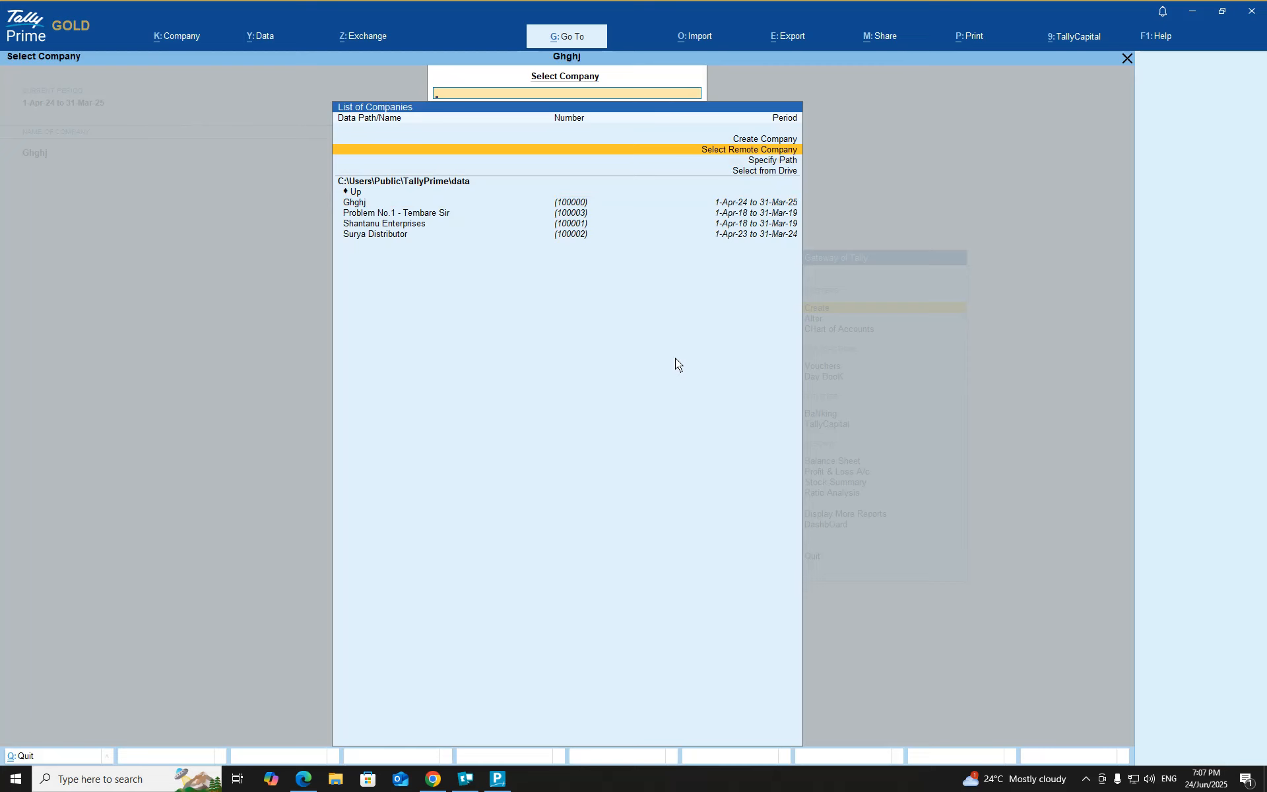
pyautogui.press('Up')
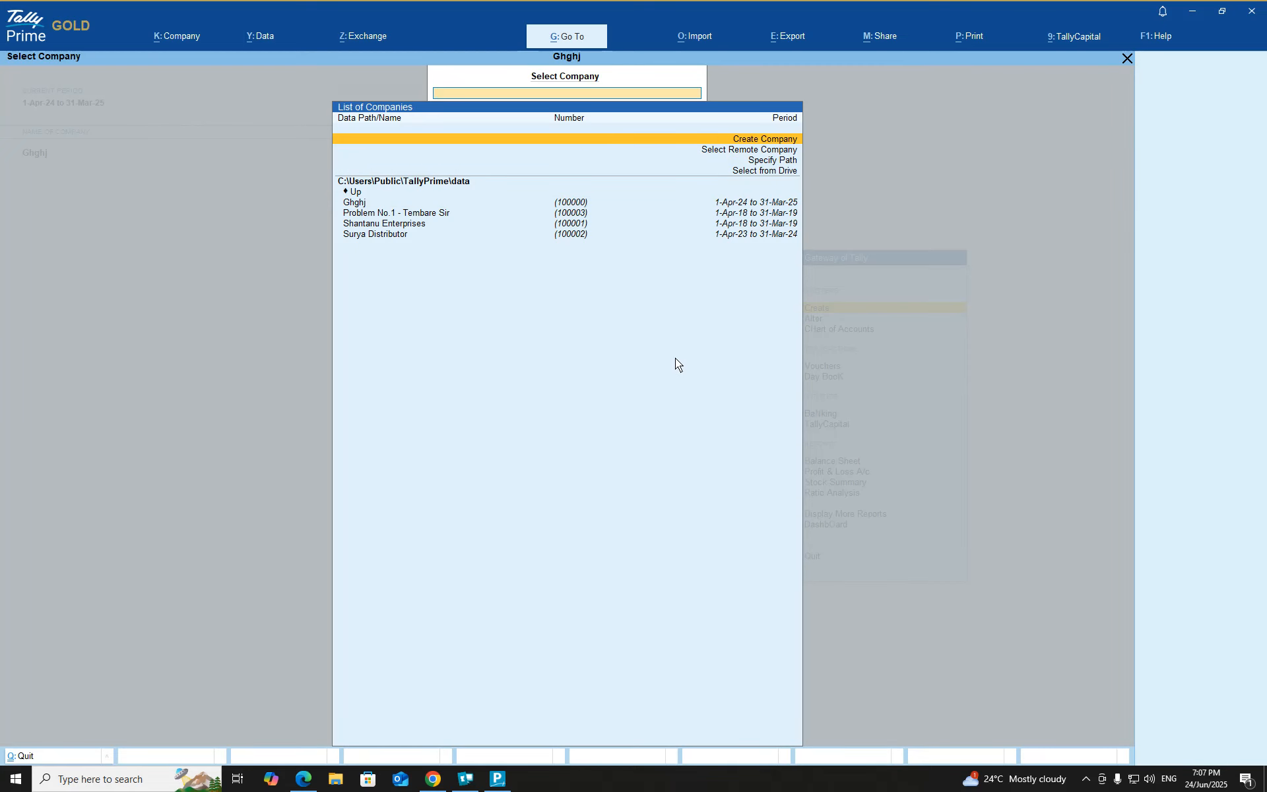
pyautogui.press('Return')
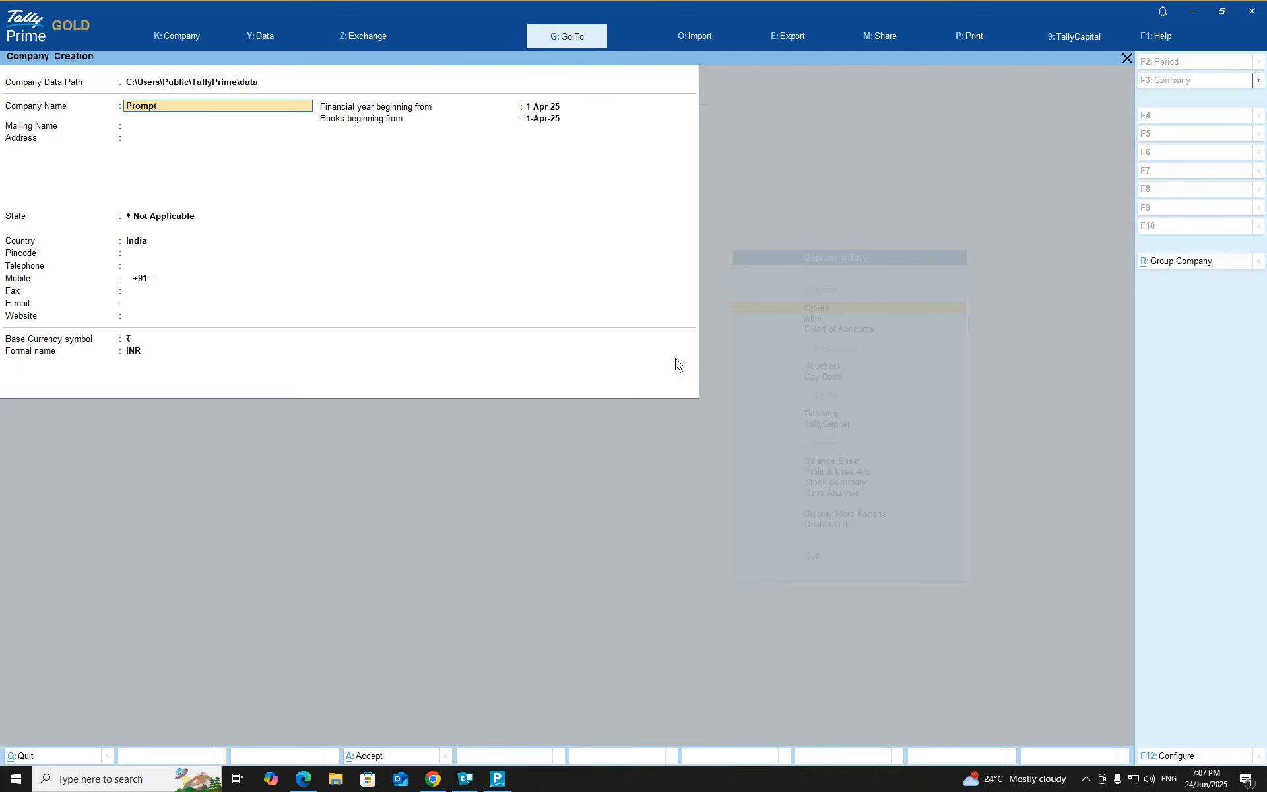
# Step: Enter the company name 'Computer Pvt Lt…' and let the mailing name auto-fill
pyautogui.write('Compu')
pyautogui.write('ter Pvt Ltd')
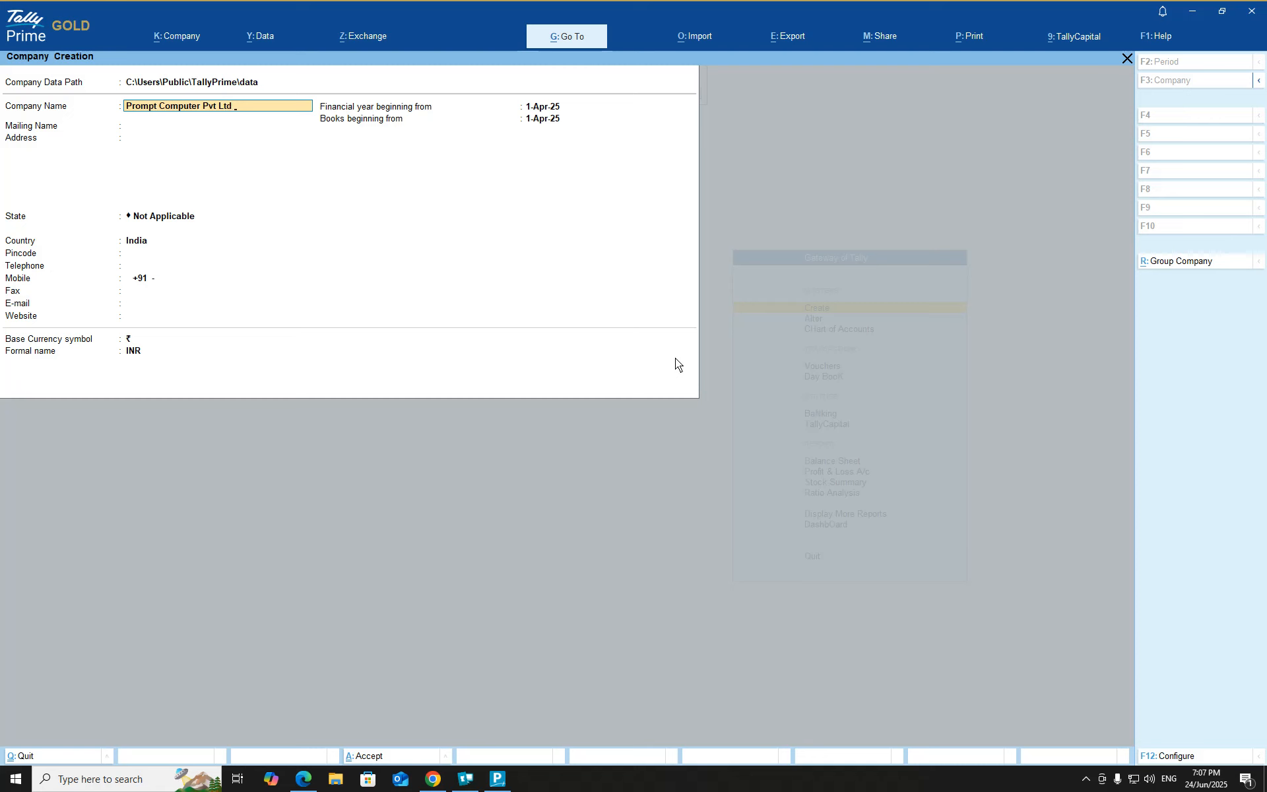
pyautogui.press('Return')
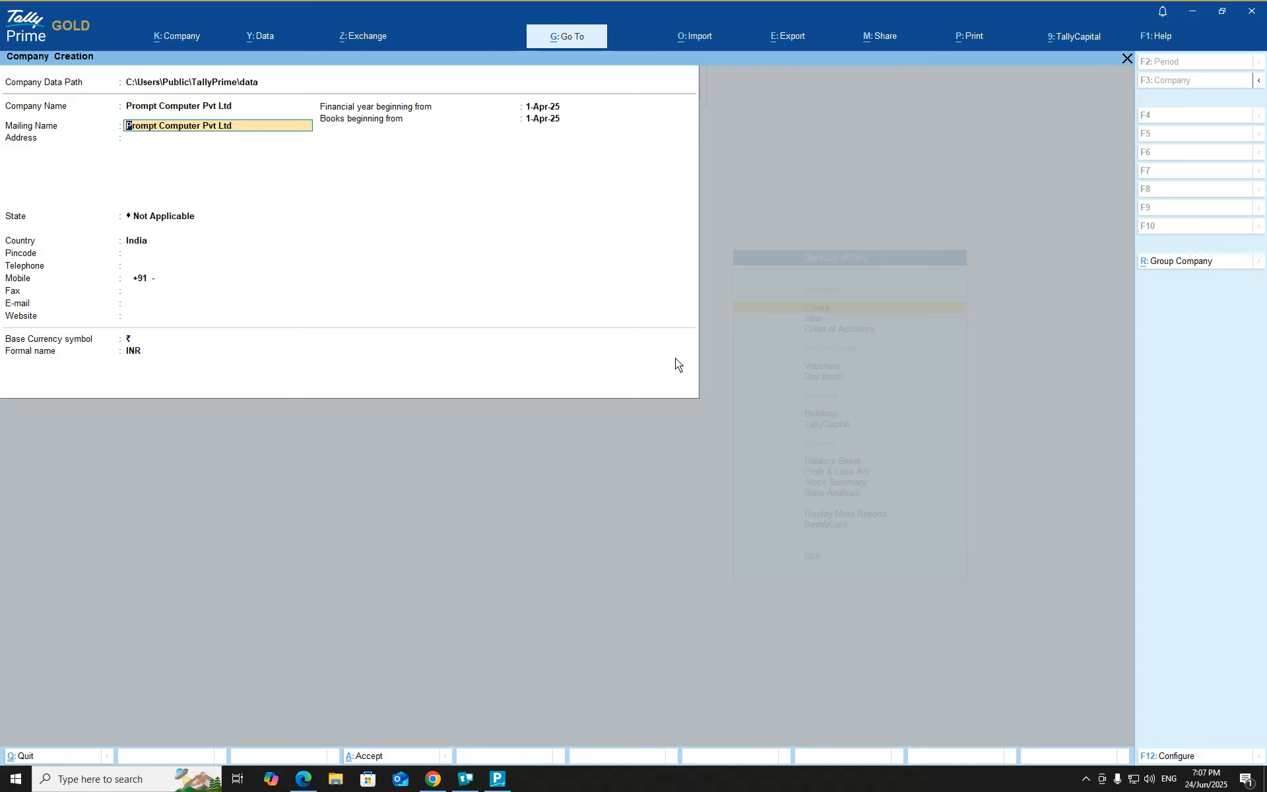
pyautogui.press('Return')
# Step: Correct the company name to 'Niche Computer Pvt Ltd -' followed by the proprietor's name
pyautogui.press('BackSpace')
pyautogui.press('BackSpace')
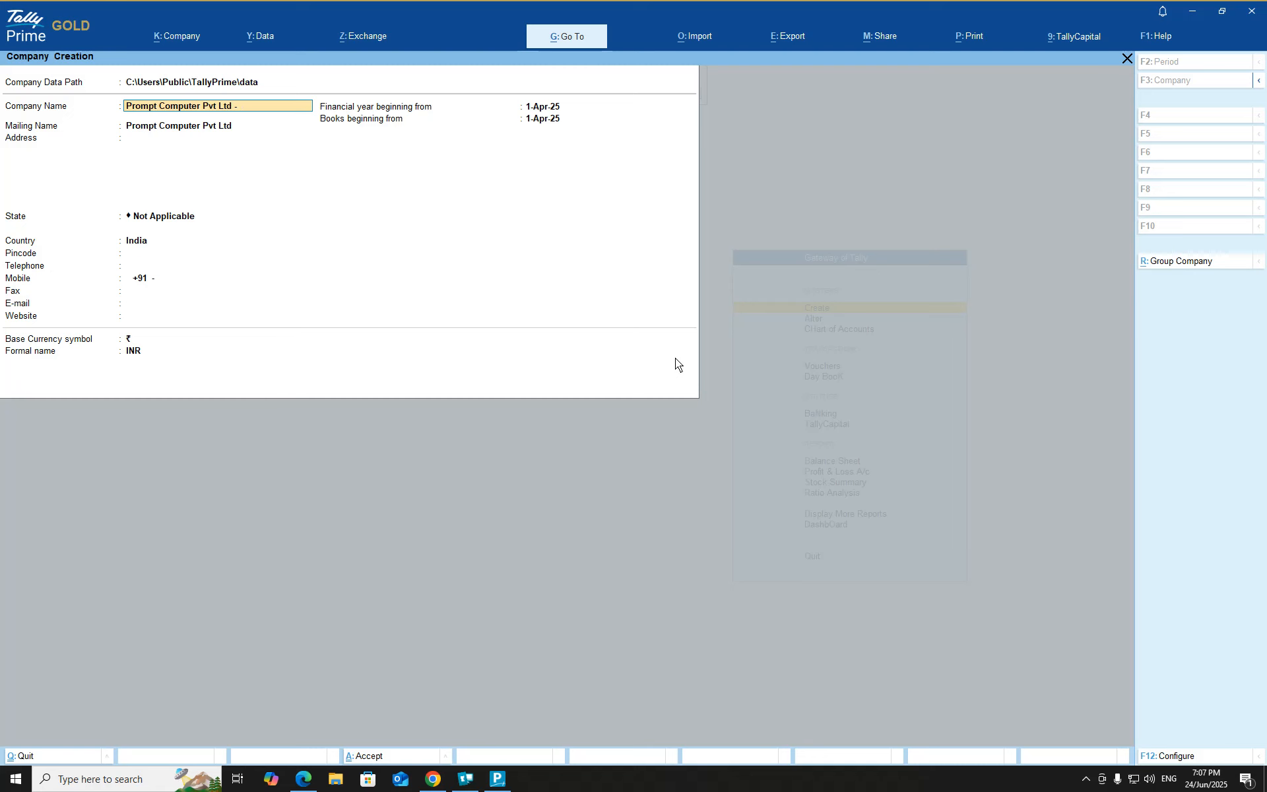
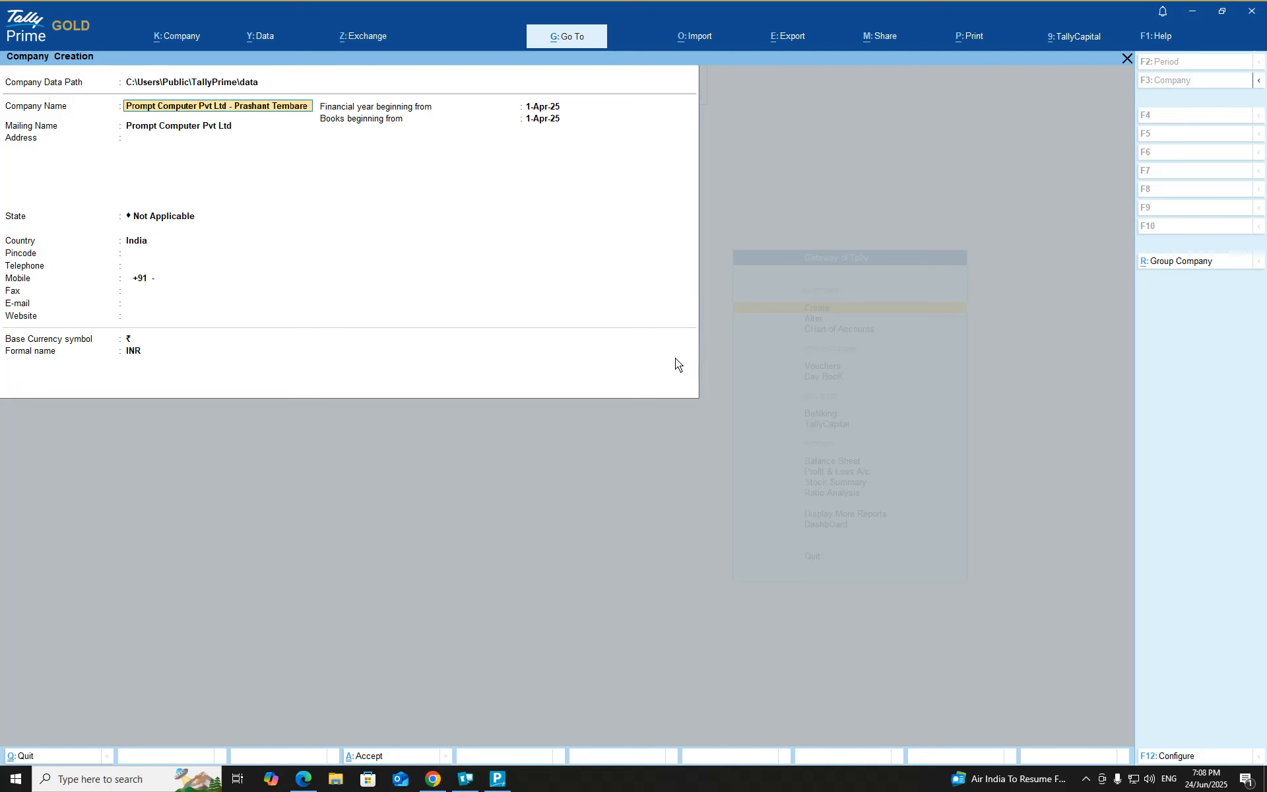
pyautogui.press('Home')
pyautogui.press('Right')
pyautogui.press('Delete')
pyautogui.press('Delete')
pyautogui.press('Delete')
pyautogui.press('Delete')
pyautogui.press('BackSpace')
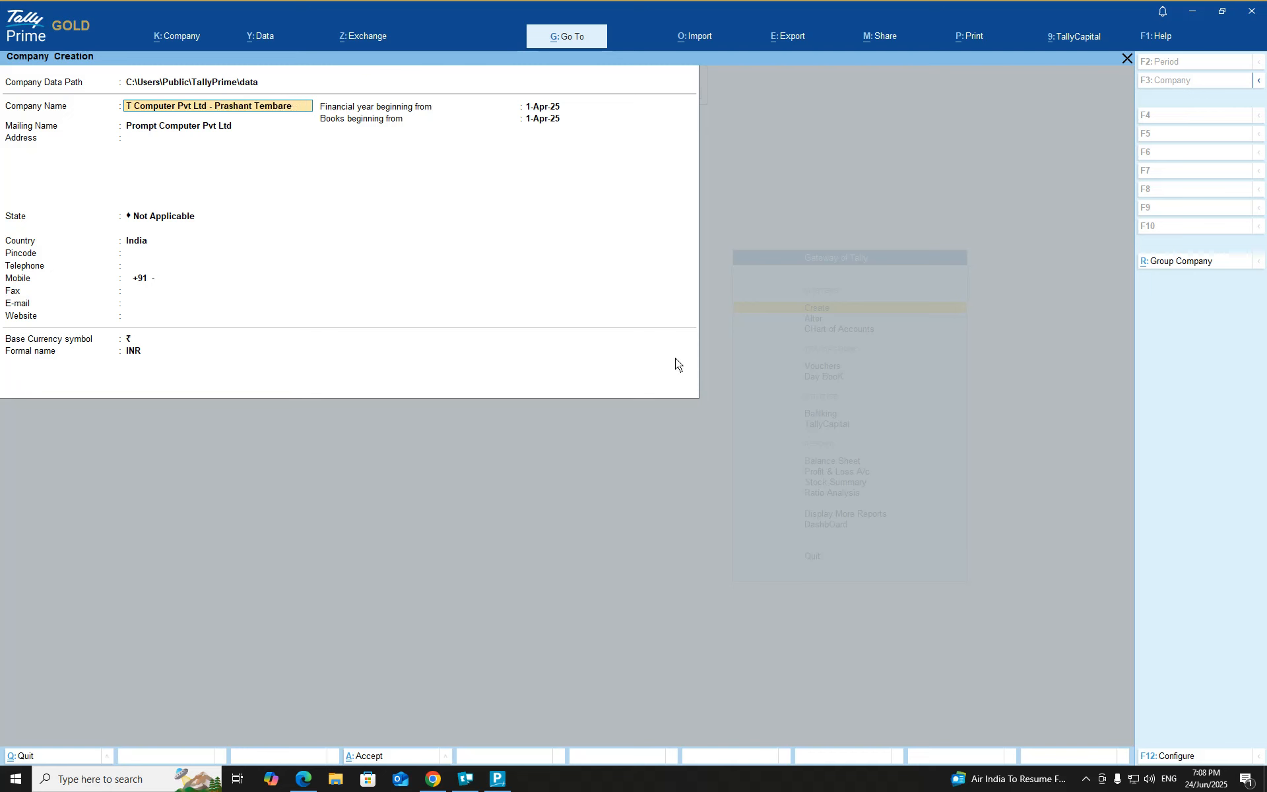
pyautogui.press('Delete')
pyautogui.press('Delete')
pyautogui.write('Niche')
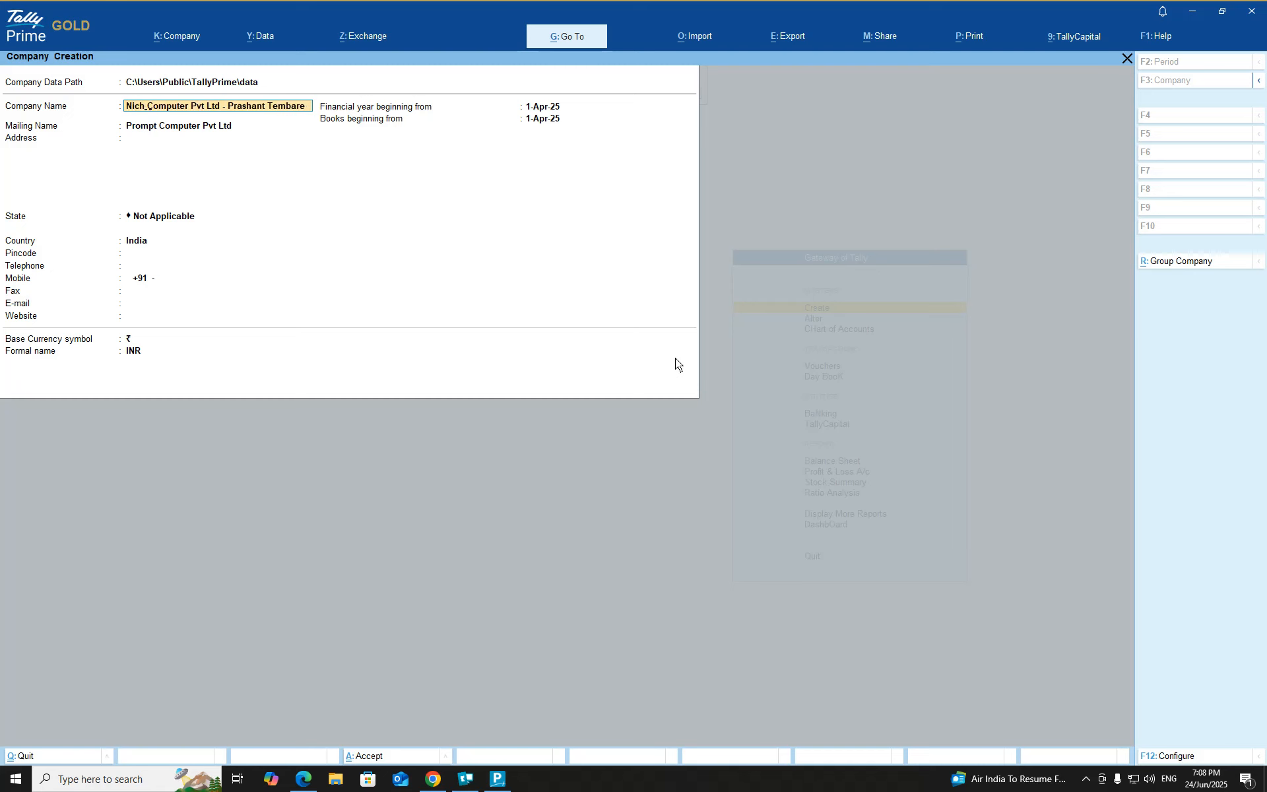
pyautogui.press('BackSpace')
pyautogui.press('Return')
pyautogui.press('Return')
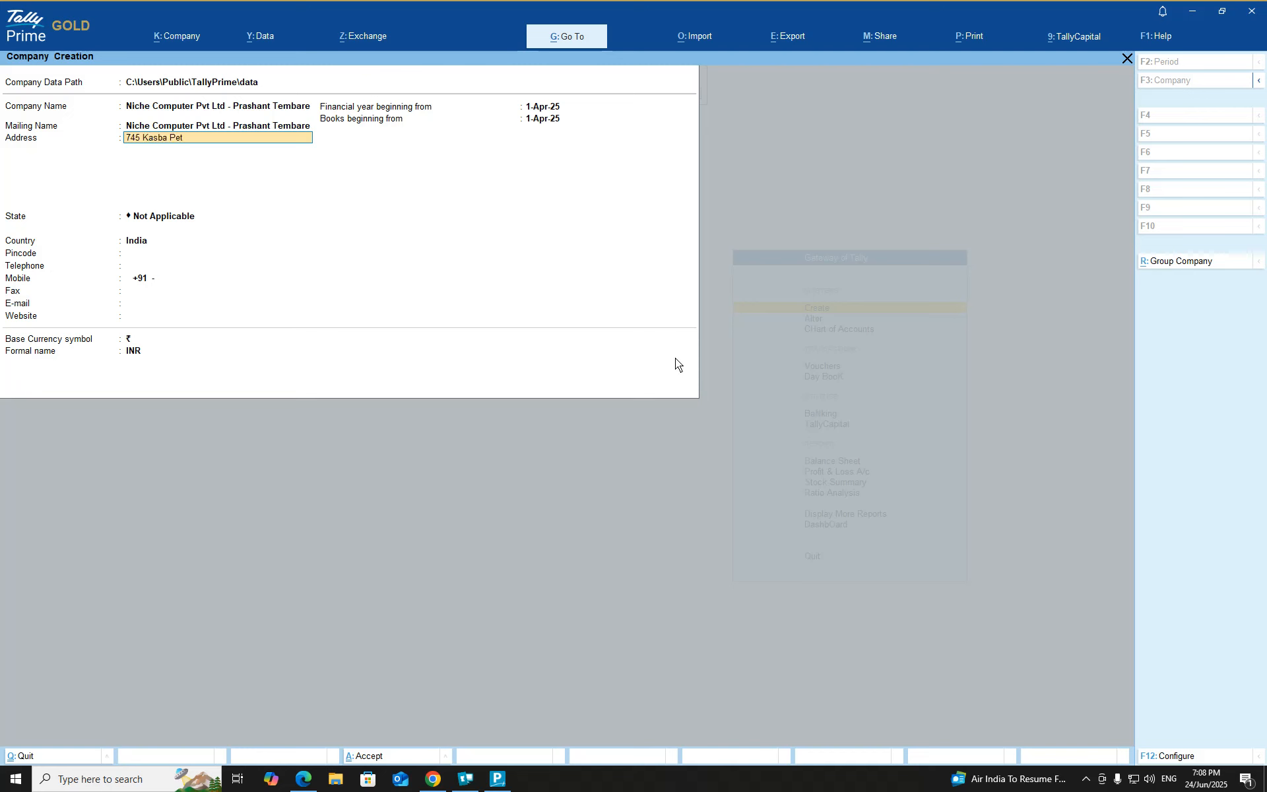
# Step: Complete the Pune address with state Maharashtra and pincode 411011
pyautogui.press('Return')
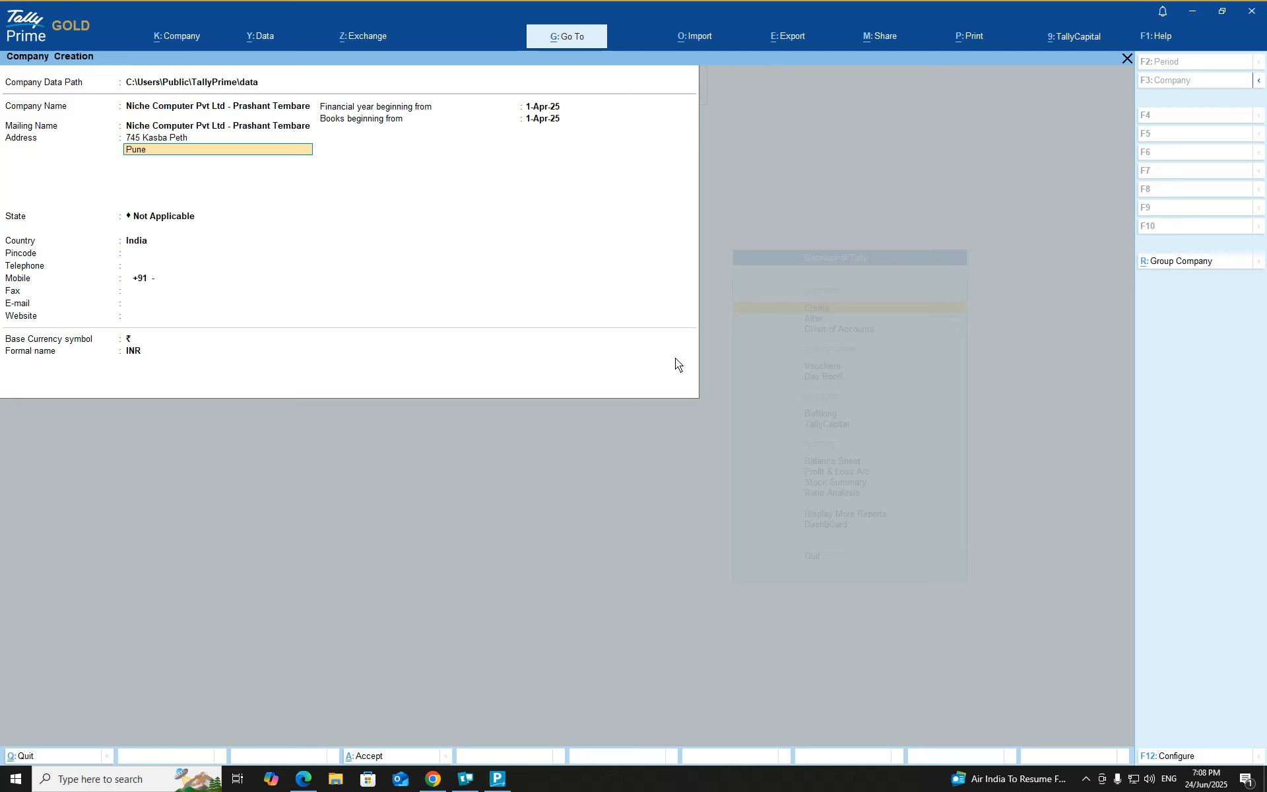
pyautogui.press('Return')
pyautogui.press('Return')
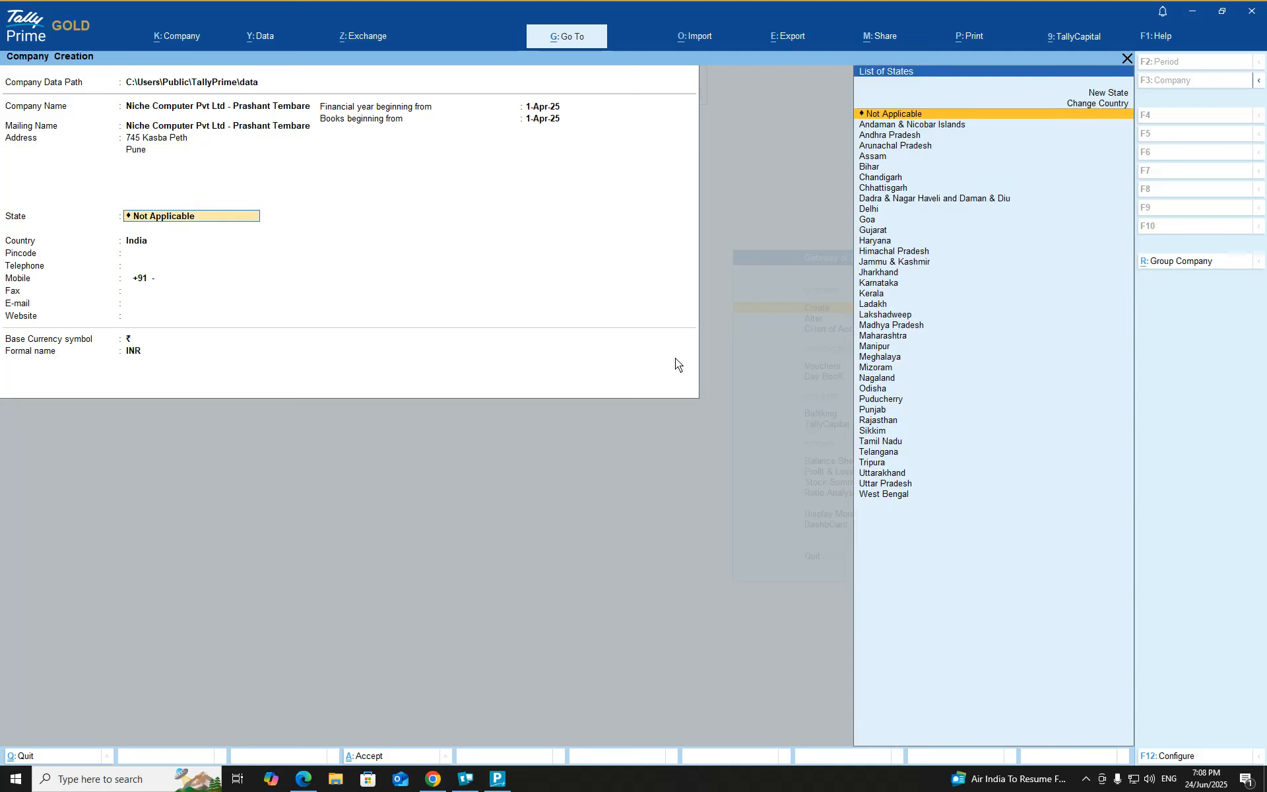
pyautogui.write('Mahar')
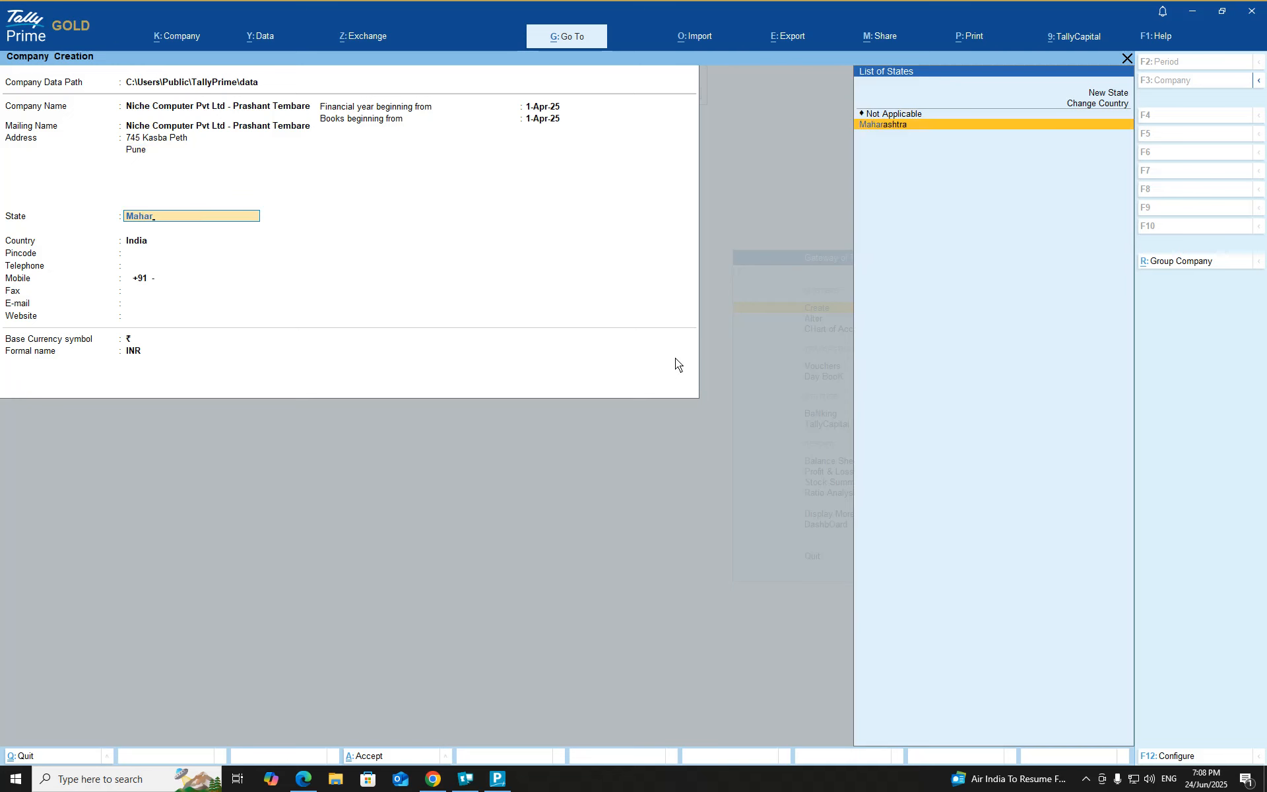
pyautogui.press('Return')
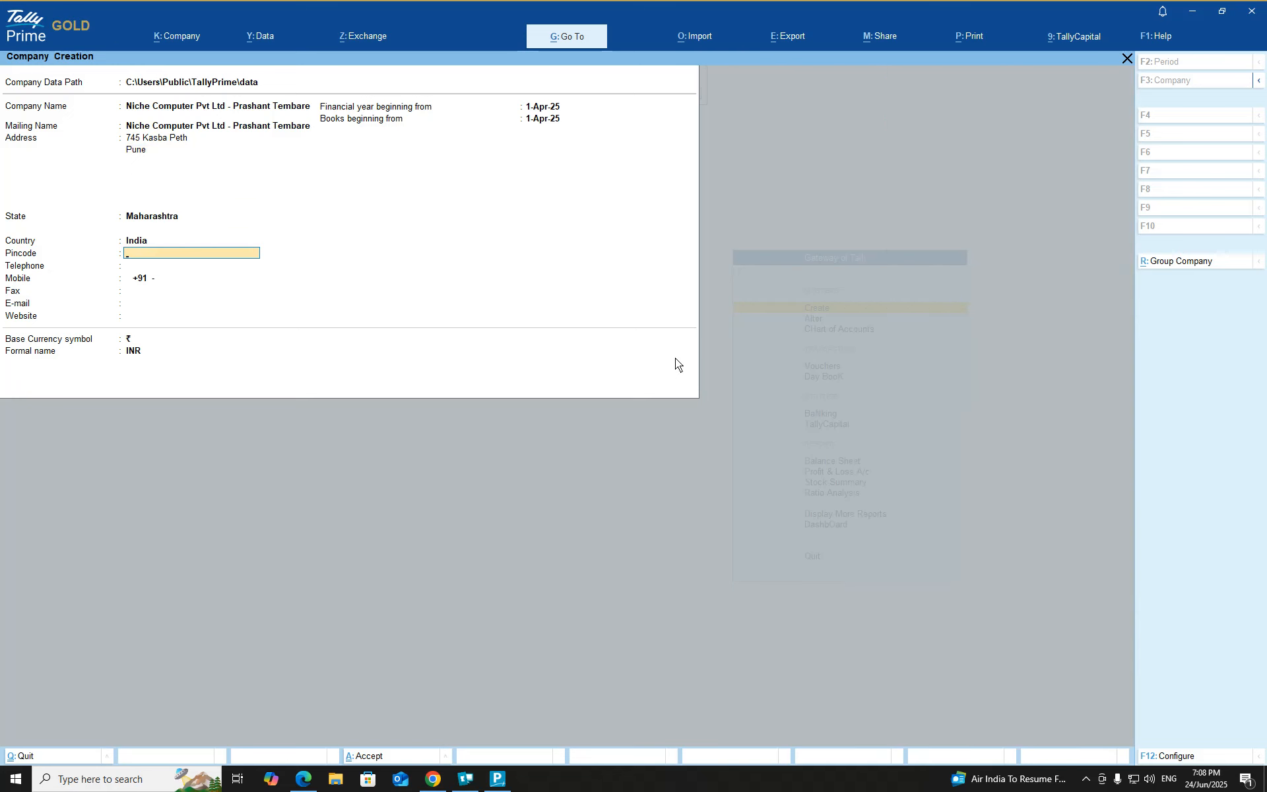
pyautogui.write('411011')
pyautogui.press('Return')
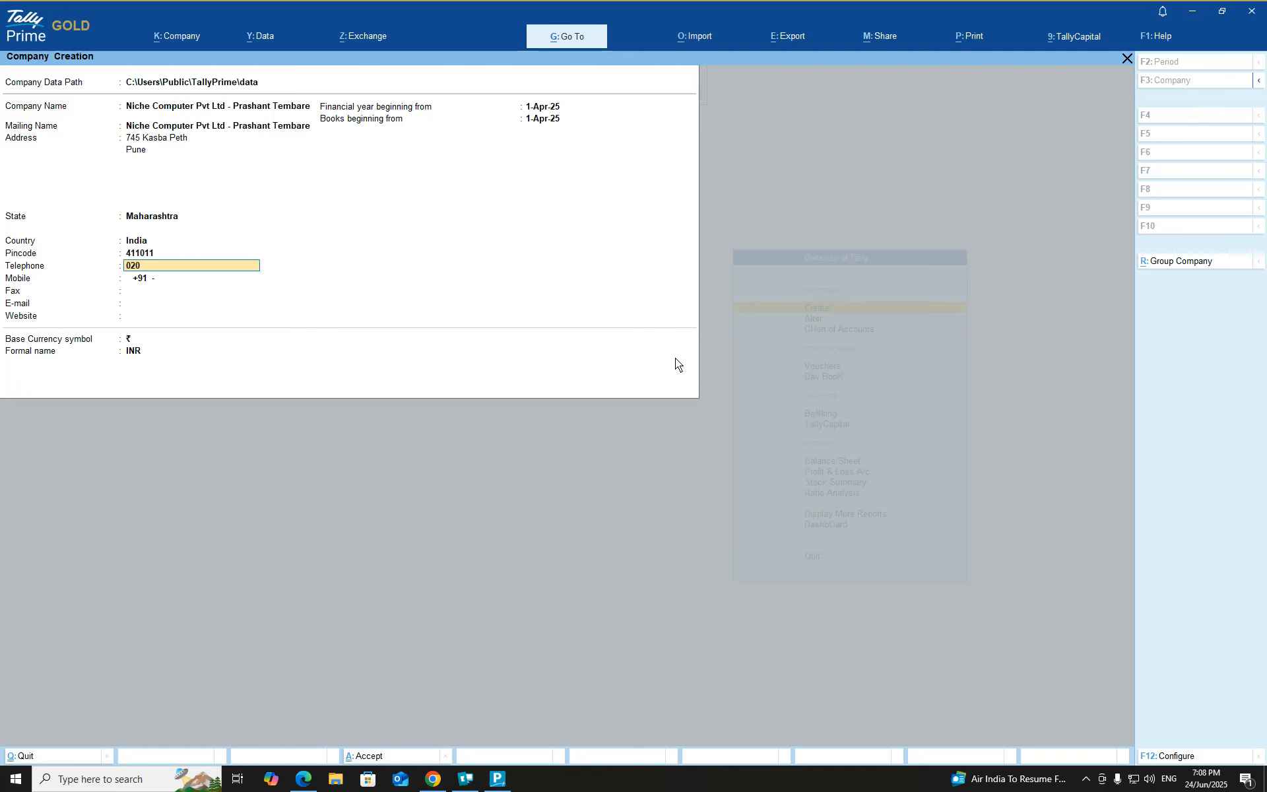
# Step: Fill in the company's telephone, mobile and fax numbers and e-mail address
pyautogui.press('Return')
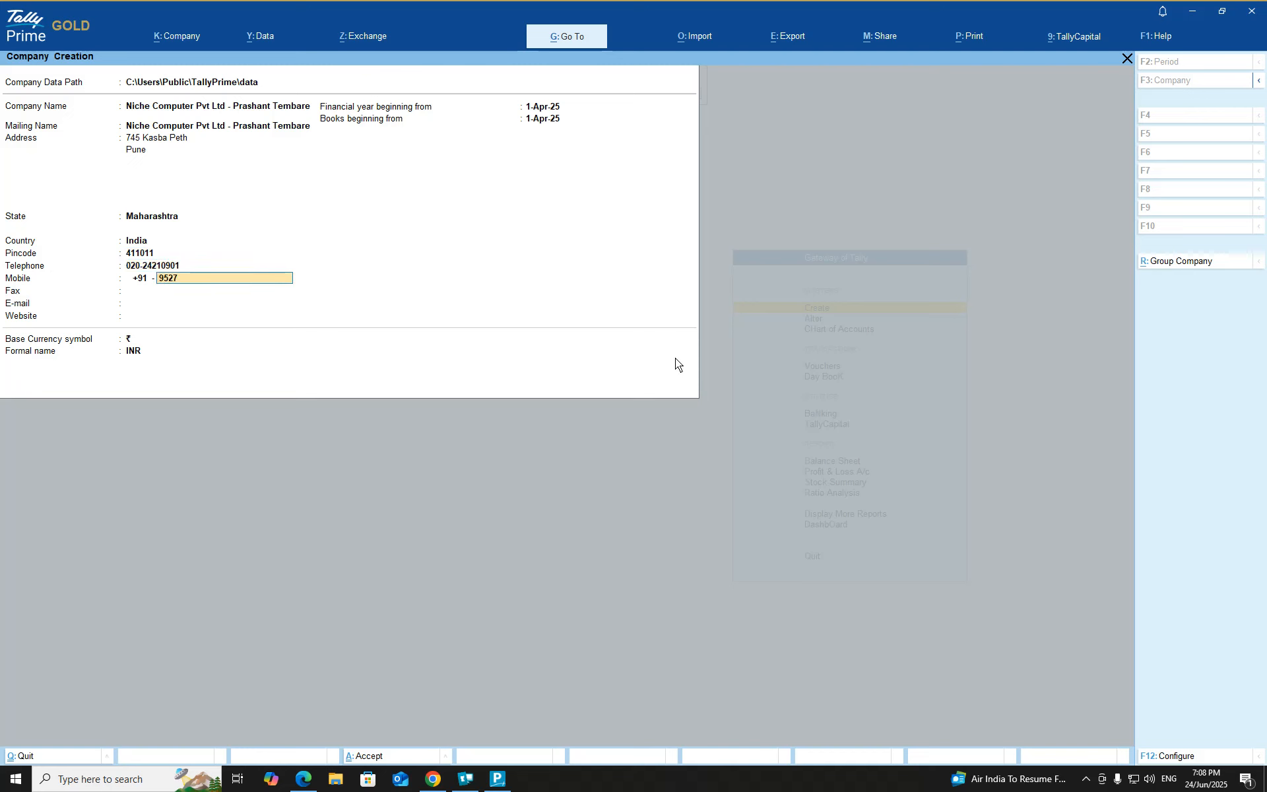
pyautogui.press('Return')
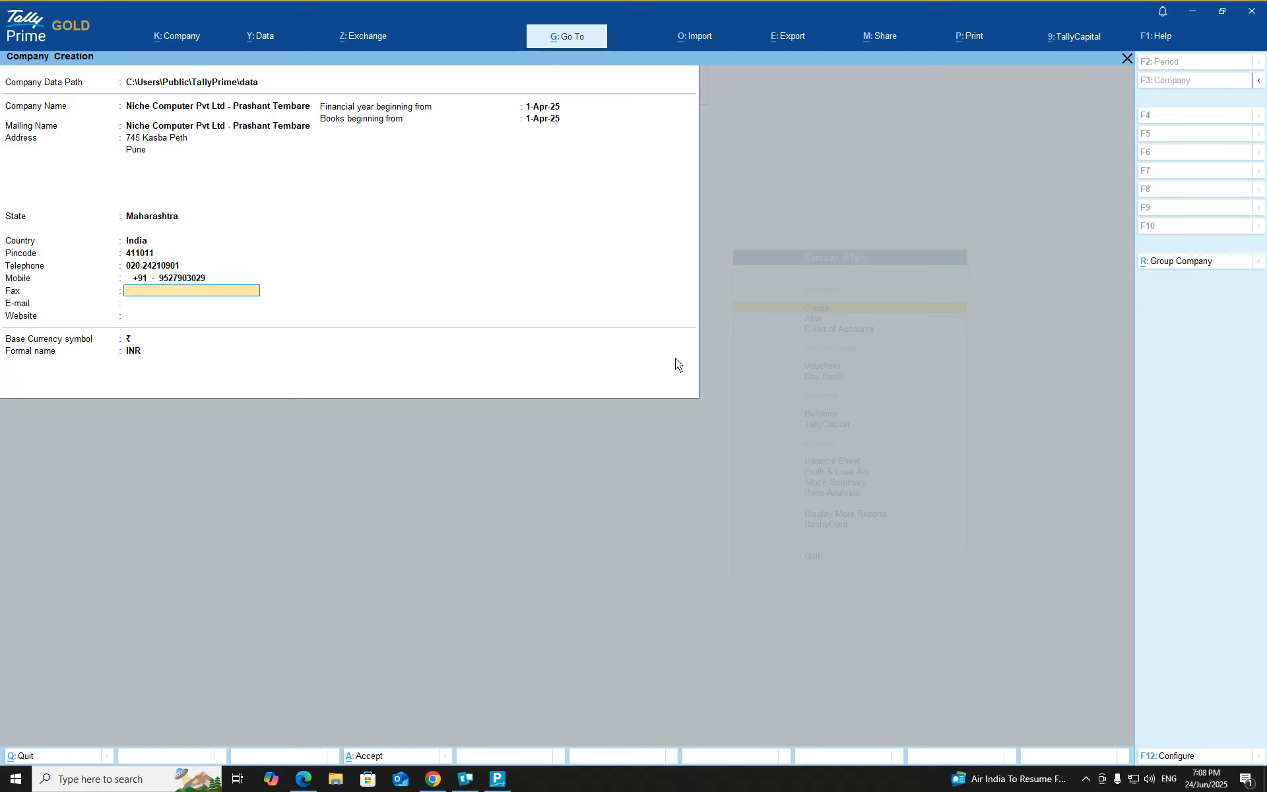
pyautogui.press('Return')
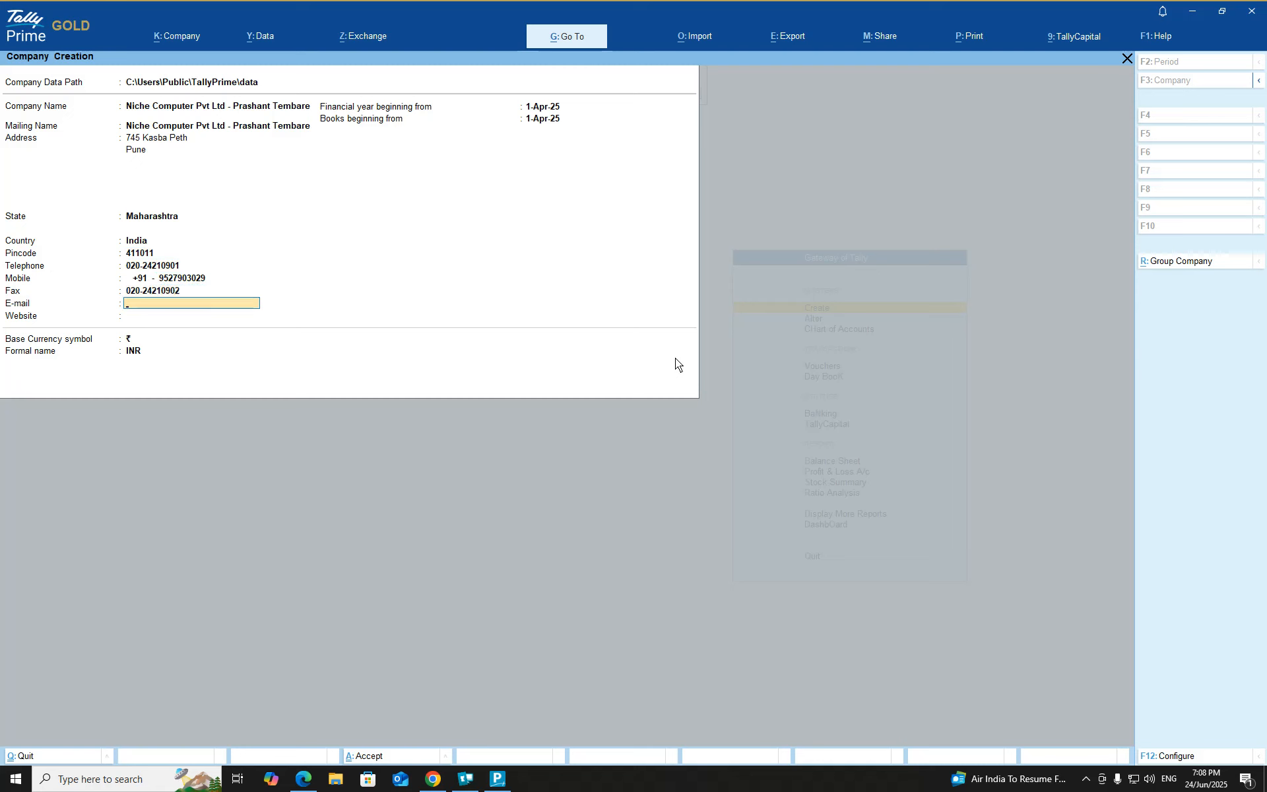
pyautogui.press('Return')
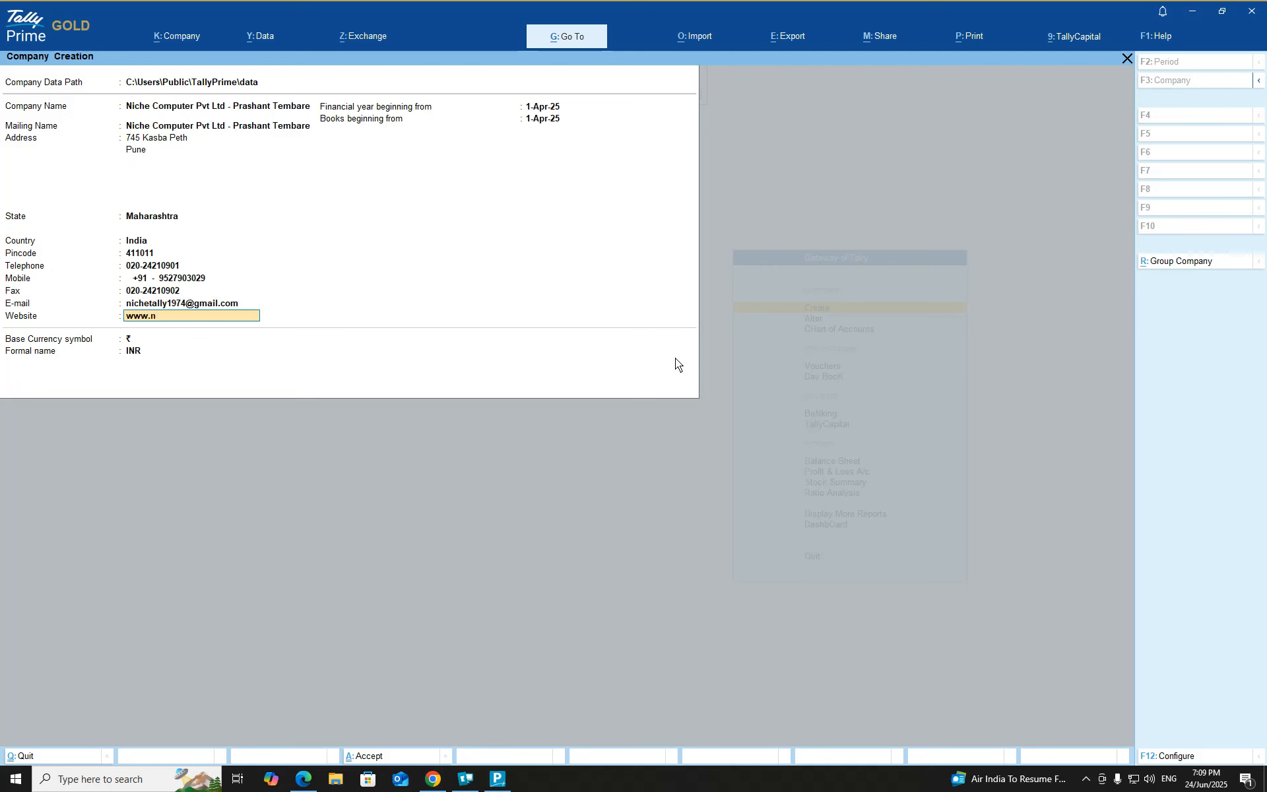
pyautogui.write('www.nichecomputer.com')
pyautogui.press('Return')
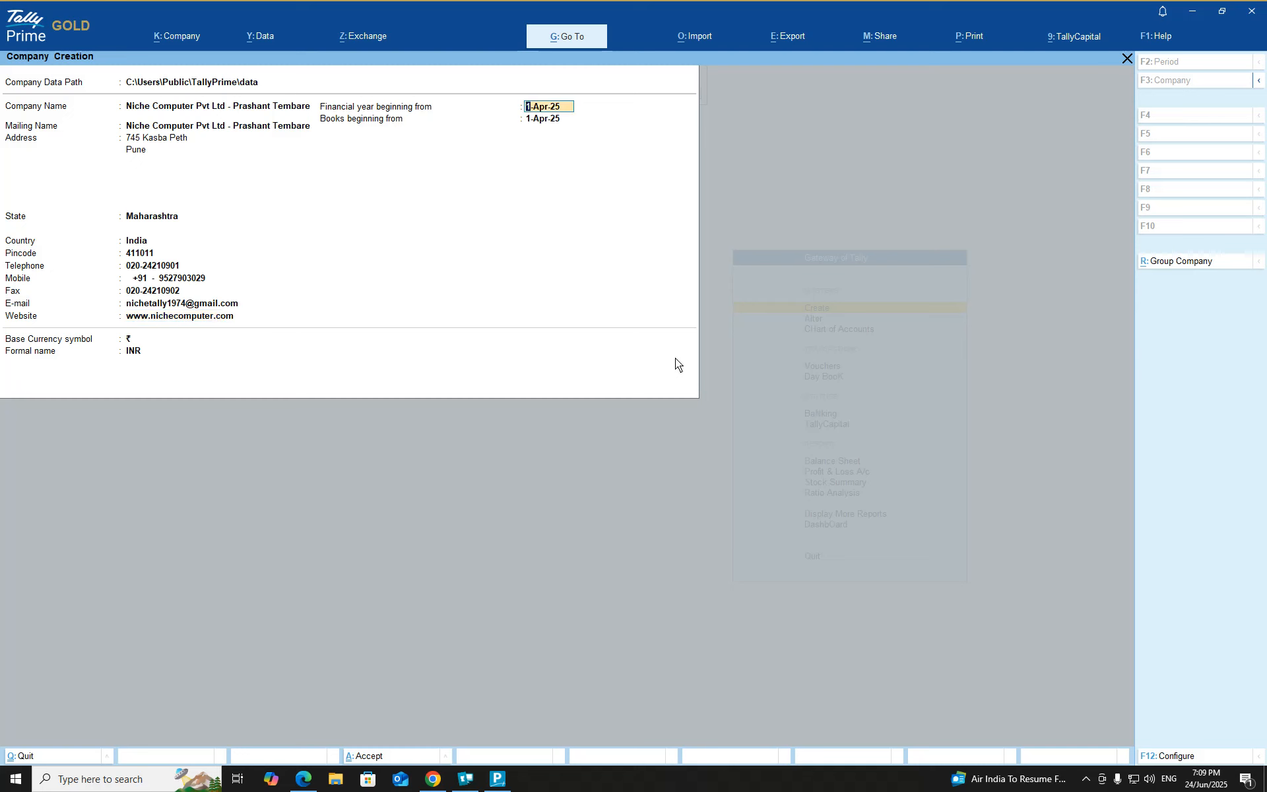
pyautogui.write('1')
pyautogui.press('Return')
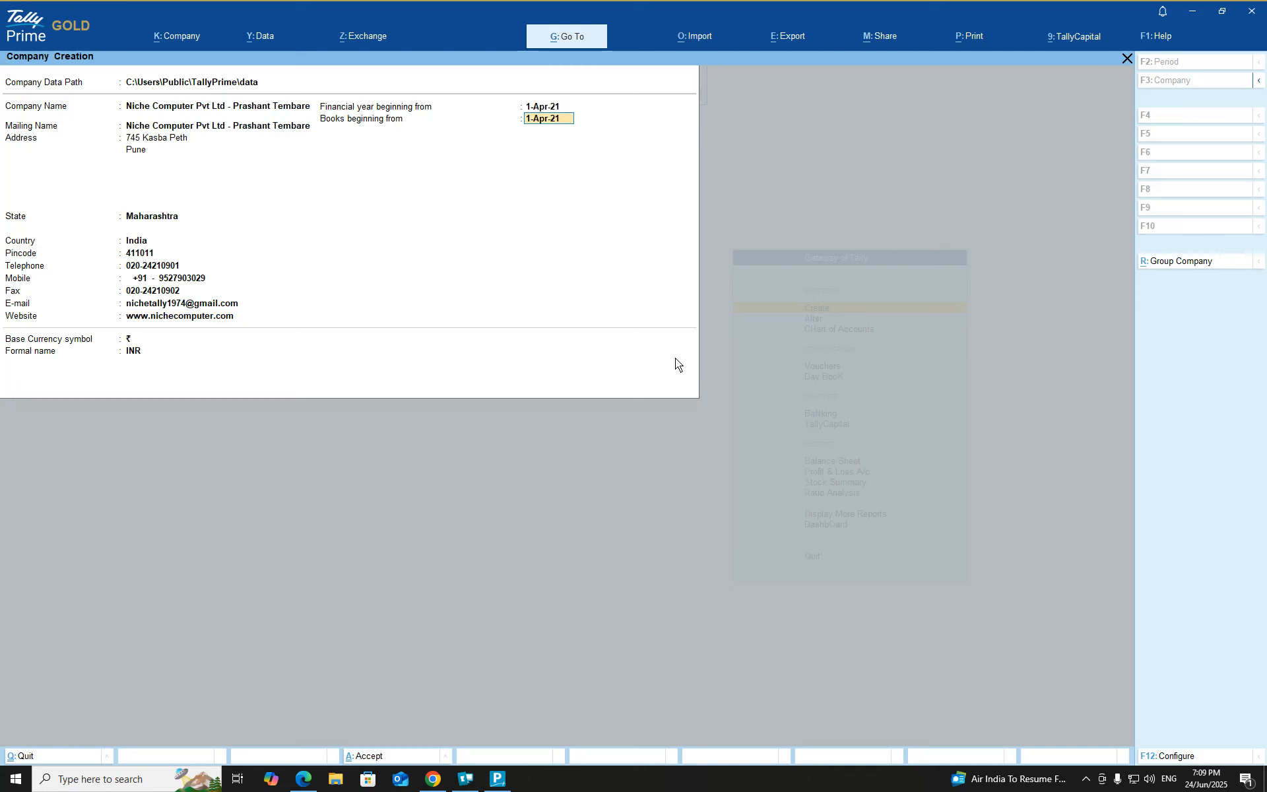
pyautogui.press('Return')
pyautogui.press('Return')
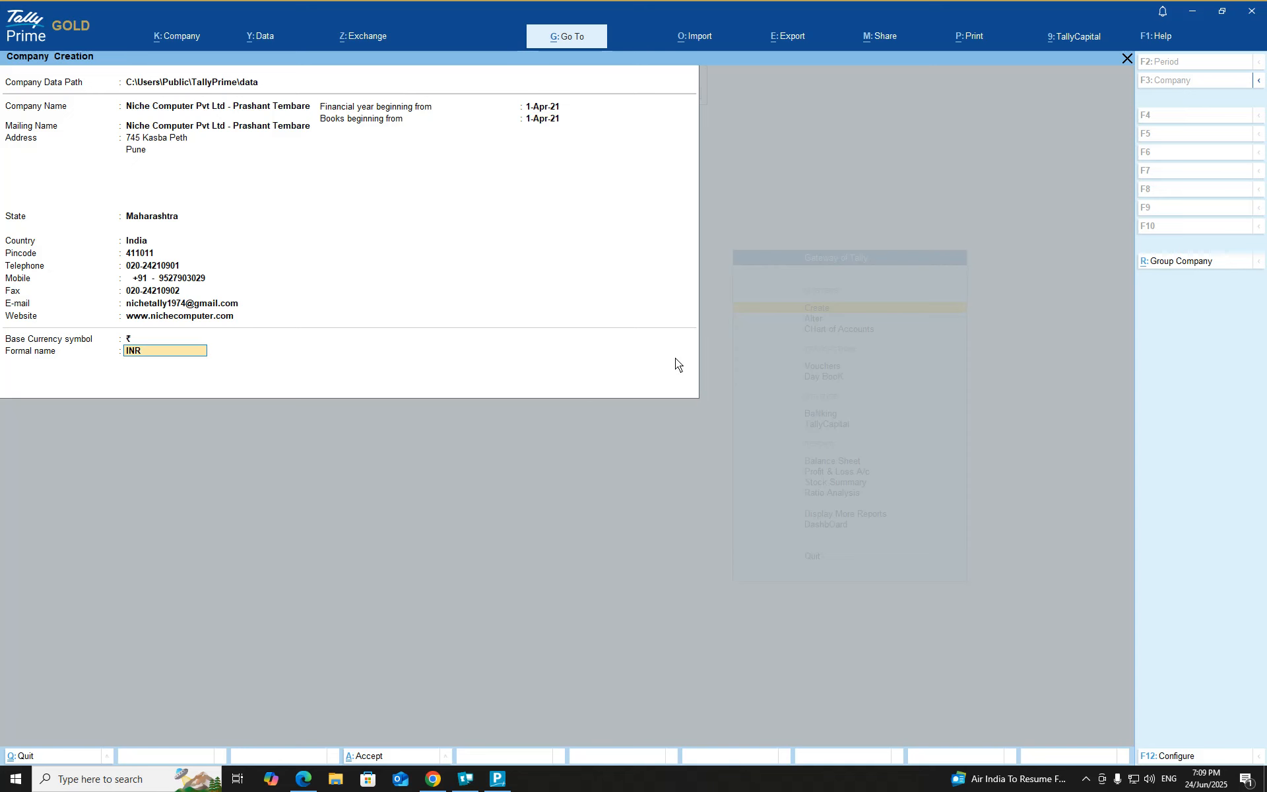
pyautogui.press('Return')
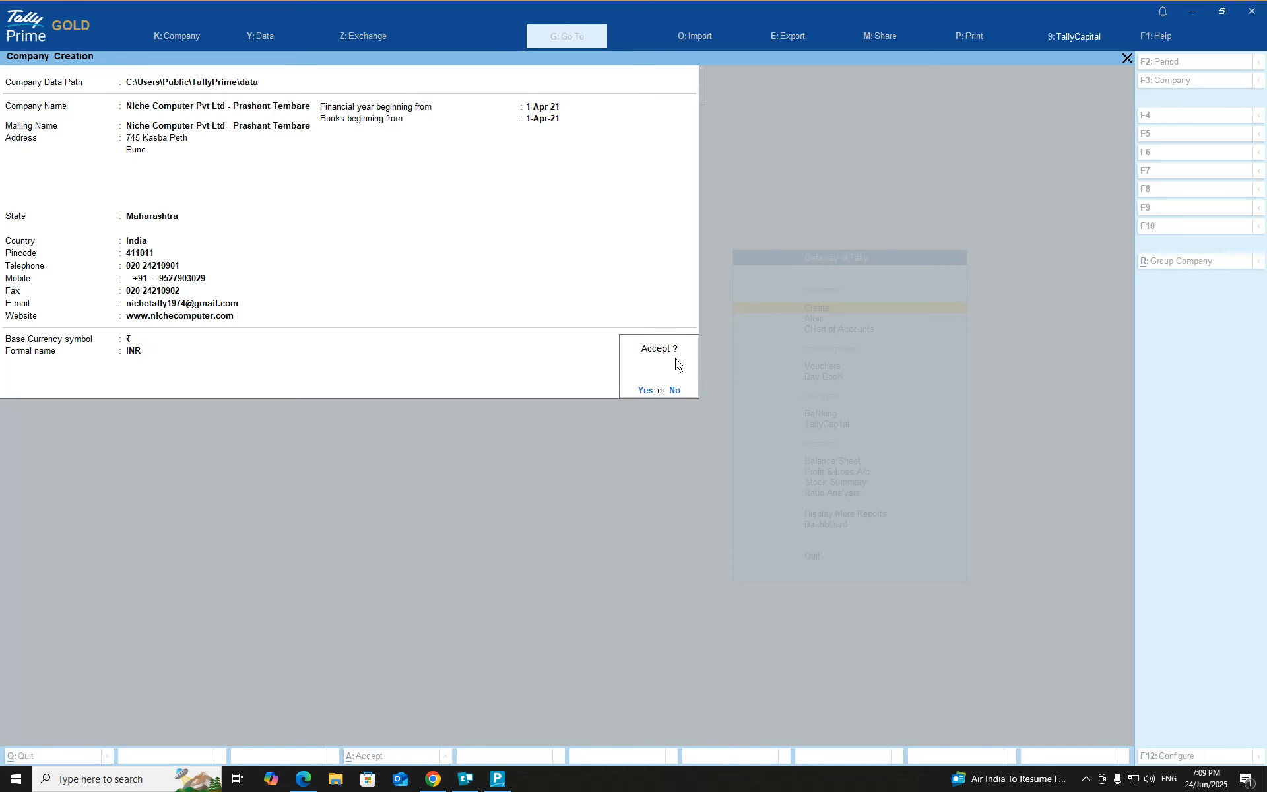
# Step: Create the company, set Maintain Inventory to No and Show all features to Yes
pyautogui.press('Return')
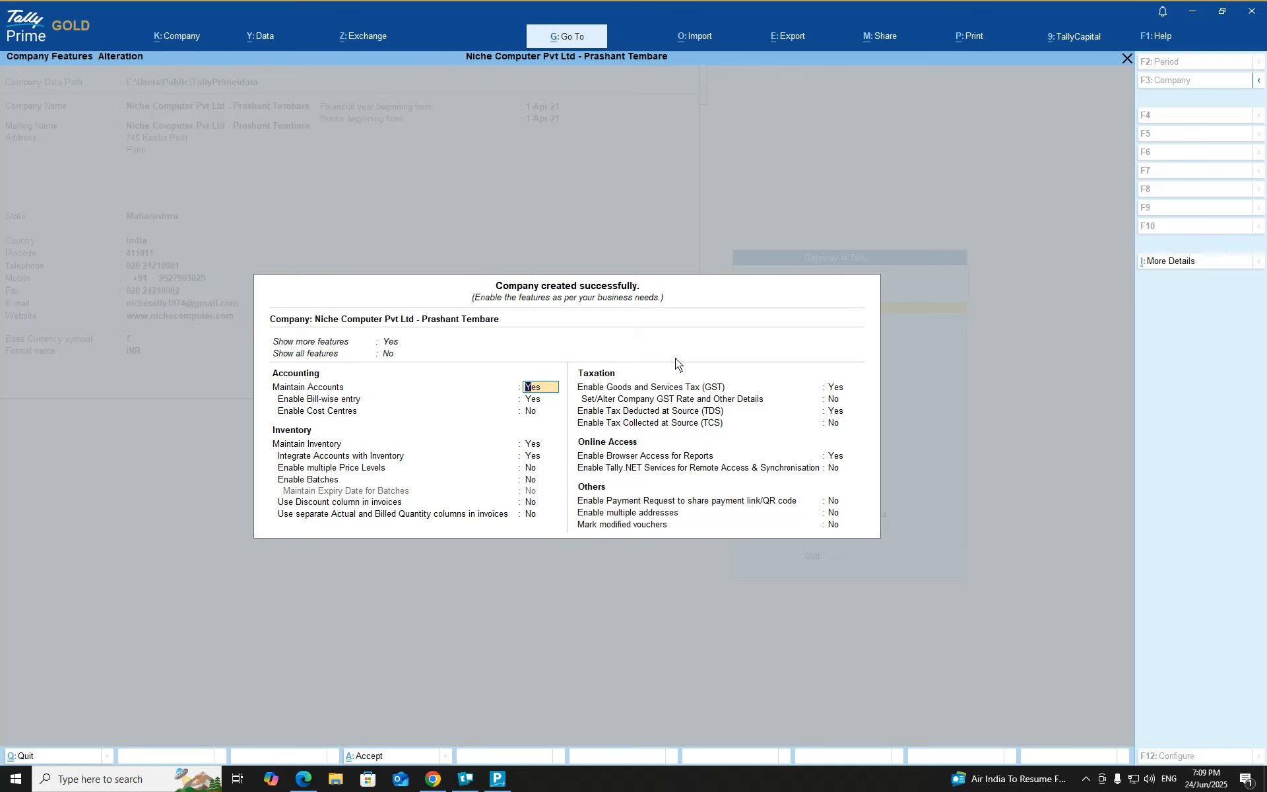
pyautogui.press('Return')
pyautogui.press('Return')
pyautogui.press('Return')
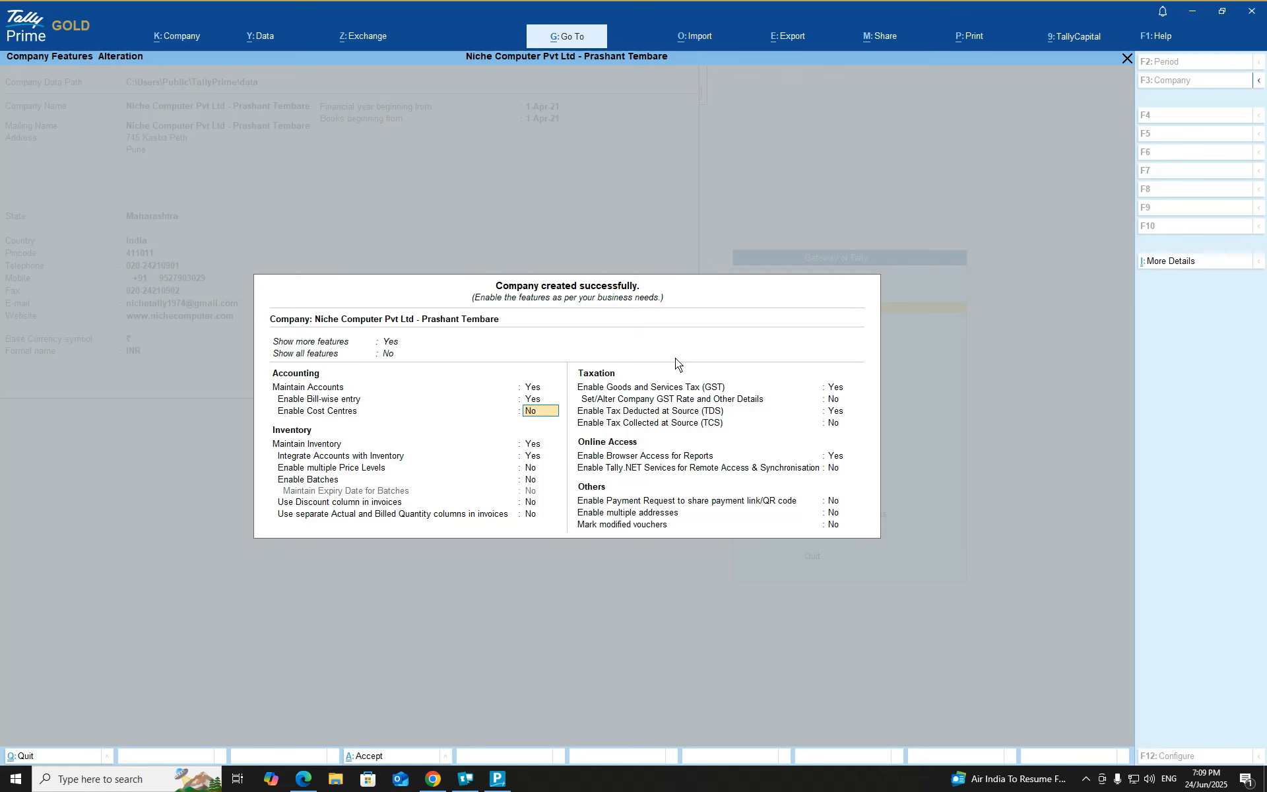
pyautogui.press('n')
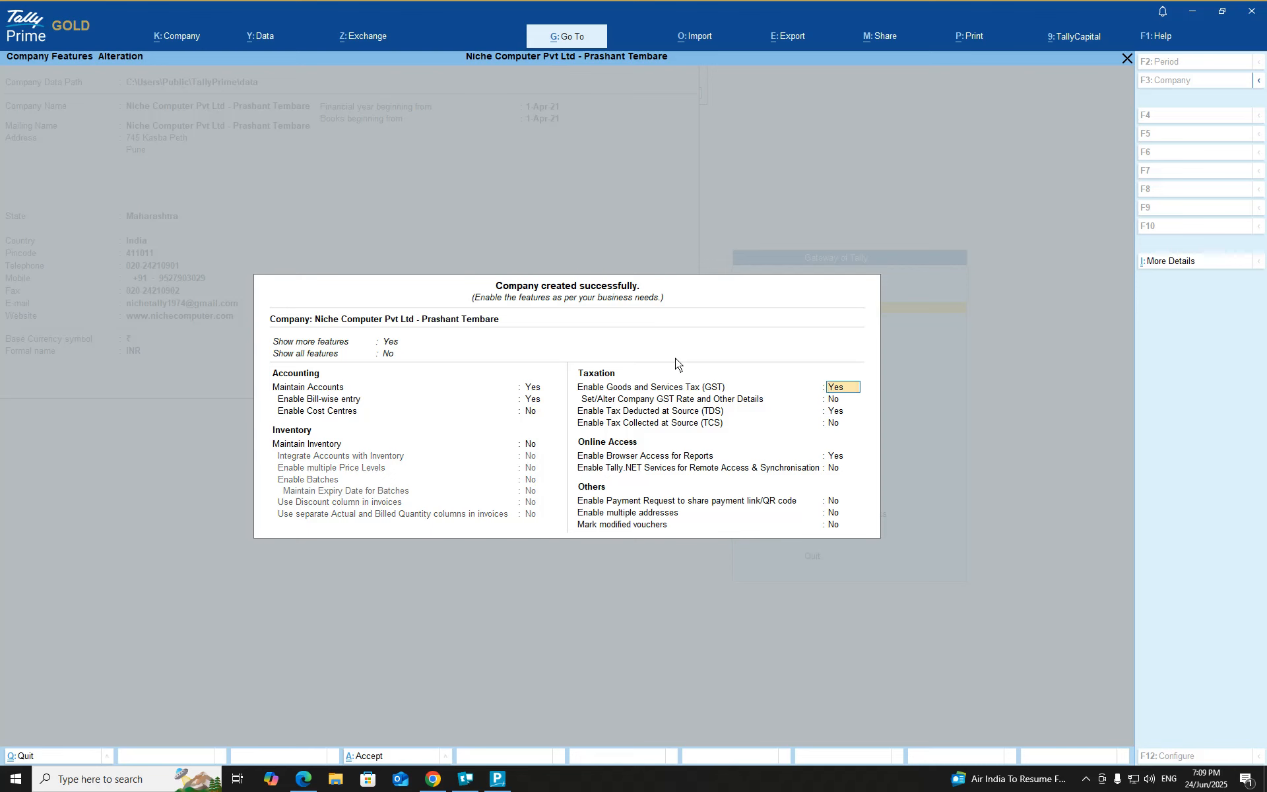
pyautogui.write('n')
pyautogui.press('Up')
pyautogui.press('Up')
pyautogui.press('Up')
pyautogui.press('Up')
pyautogui.press('Up')
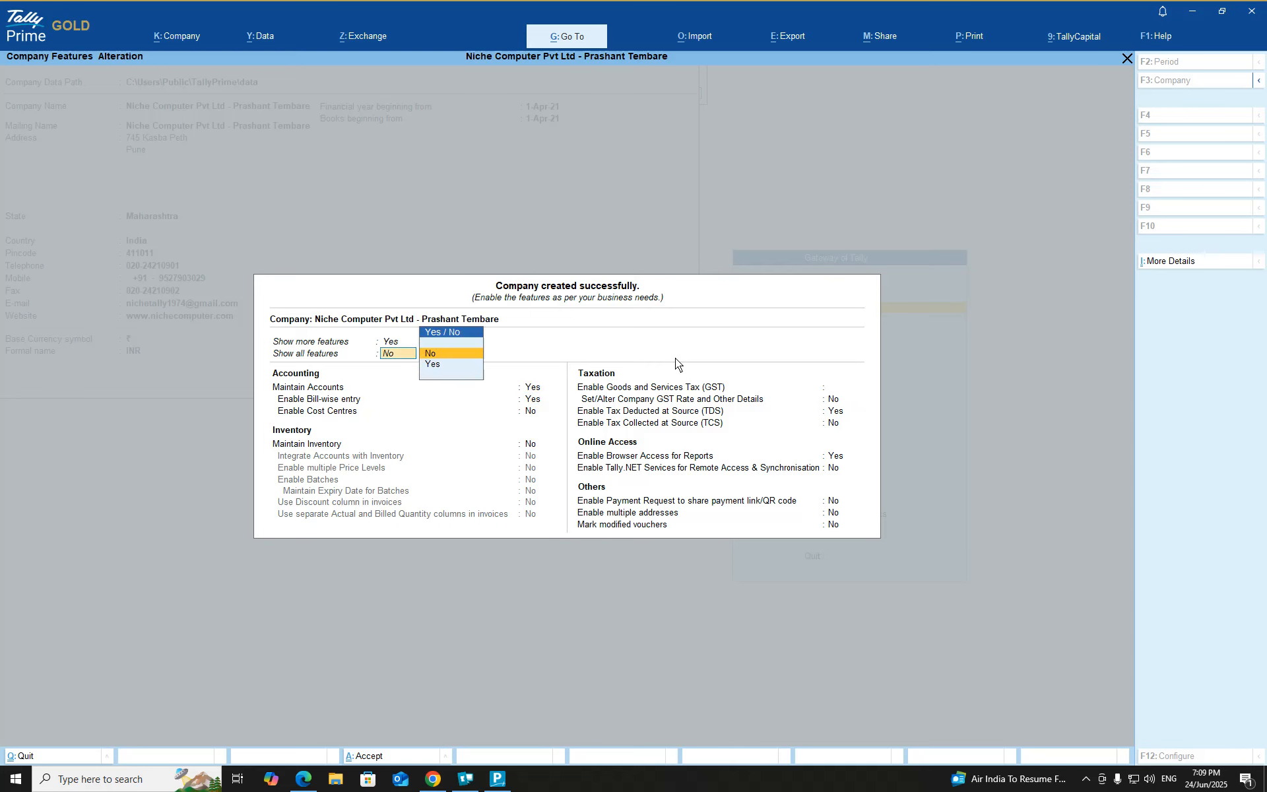
pyautogui.press('Down')
pyautogui.press('Return')
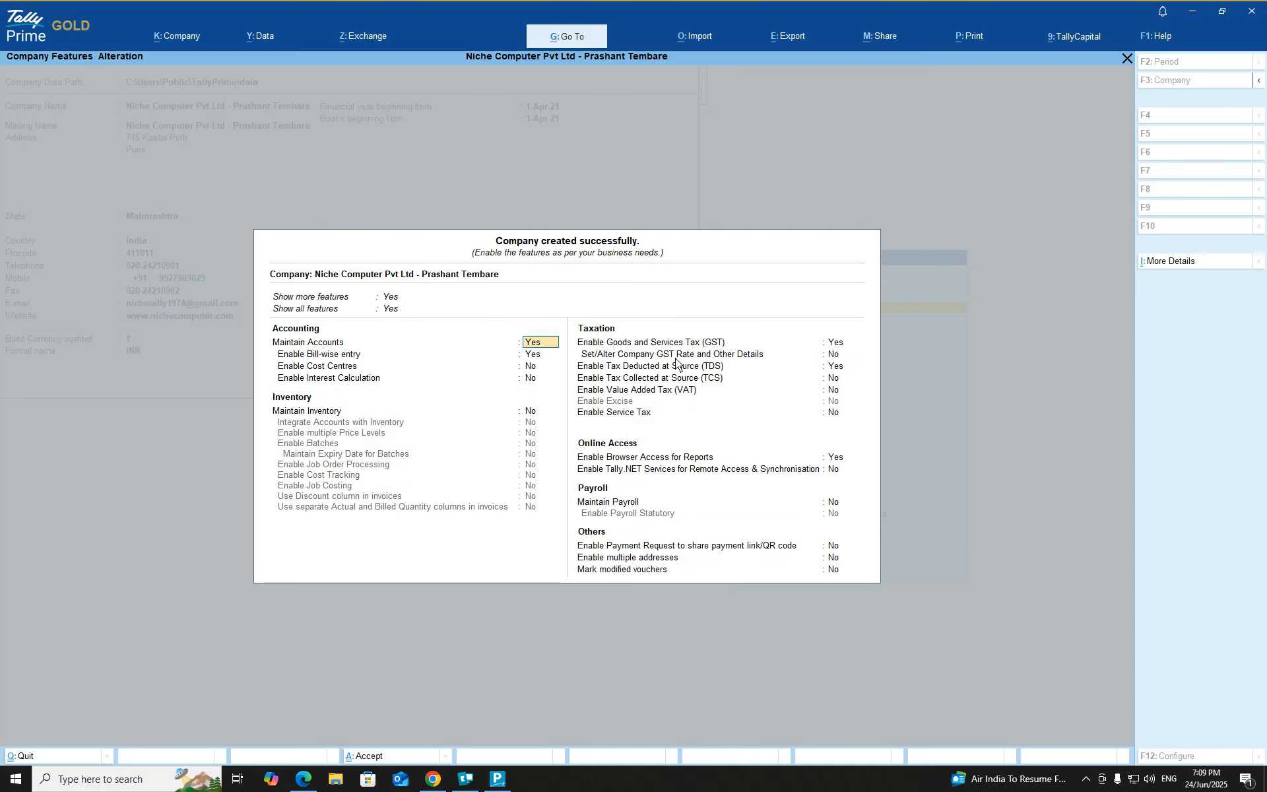
# Step: Set the GST registration status to Inactive
pyautogui.press('Return')
pyautogui.press('Return')
pyautogui.press('Return')
pyautogui.press('Return')
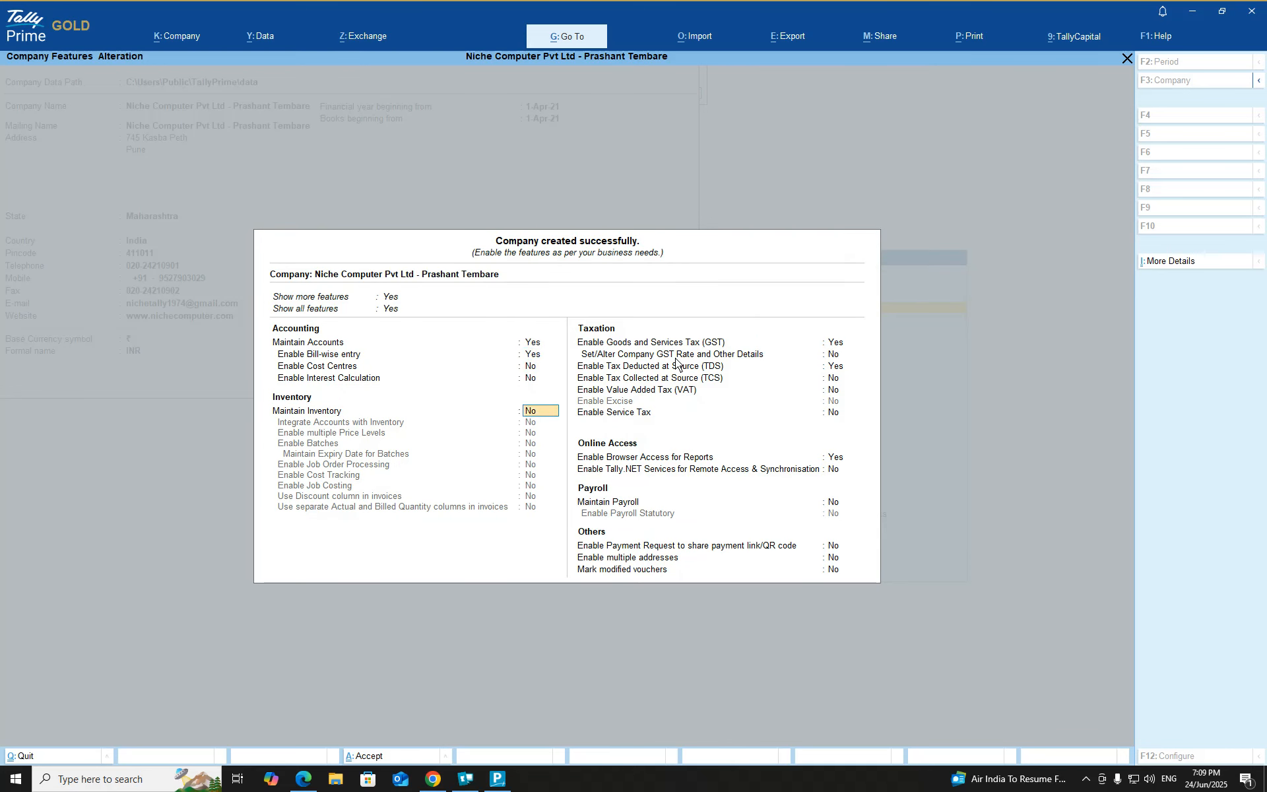
pyautogui.press('Return')
pyautogui.press('Return')
pyautogui.press('Return')
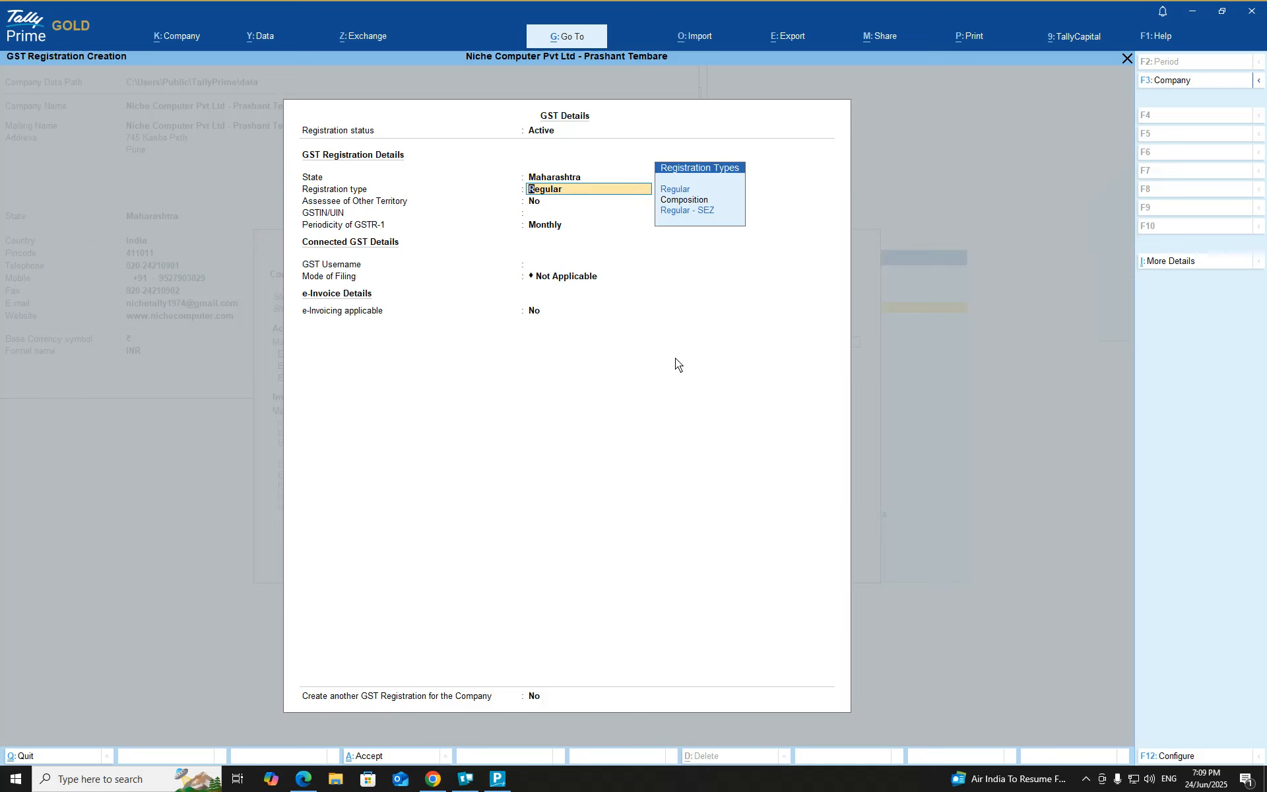
pyautogui.press('Return')
pyautogui.press('BackSpace')
pyautogui.press('BackSpace')
pyautogui.press('BackSpace')
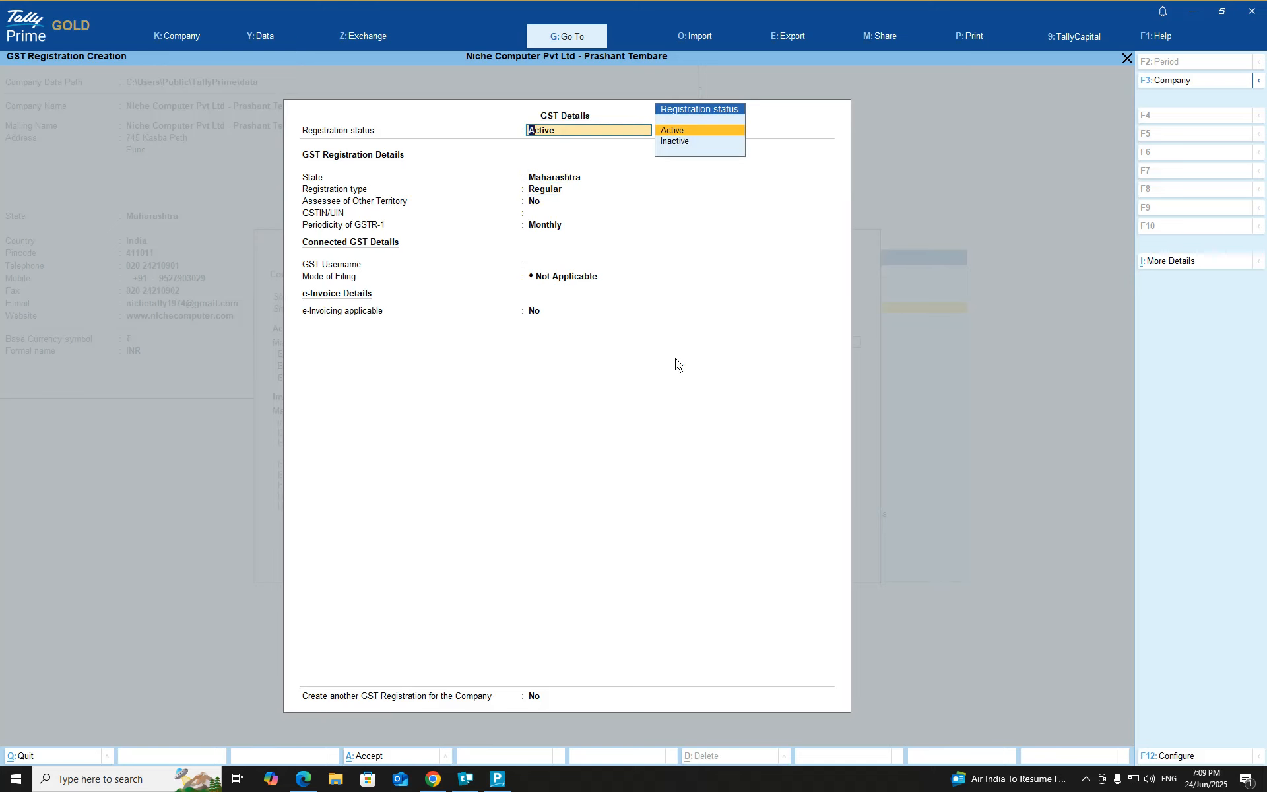
pyautogui.press('Down')
pyautogui.press('Return')
pyautogui.press('Return')
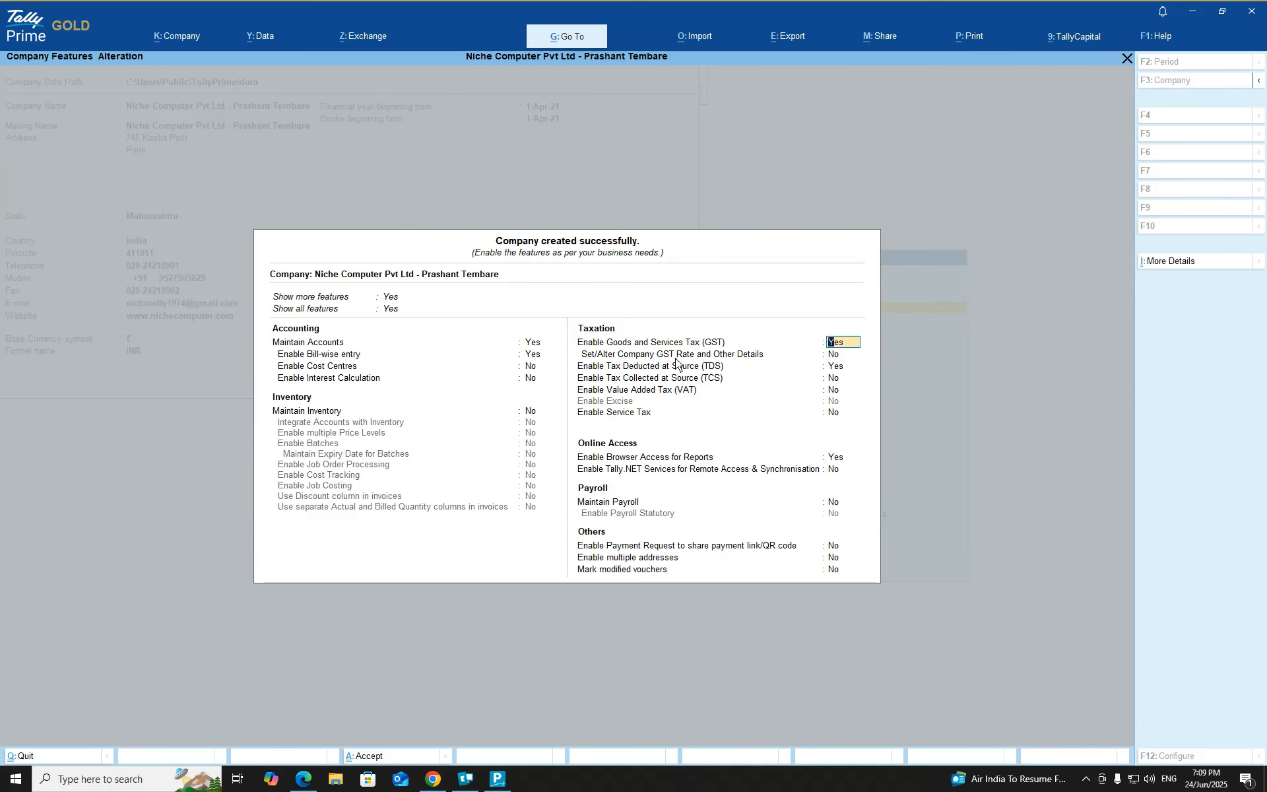
# Step: Set GST, TDS and browser access to No and Maintain Payroll to Yes
pyautogui.write('n')
pyautogui.press('Return')
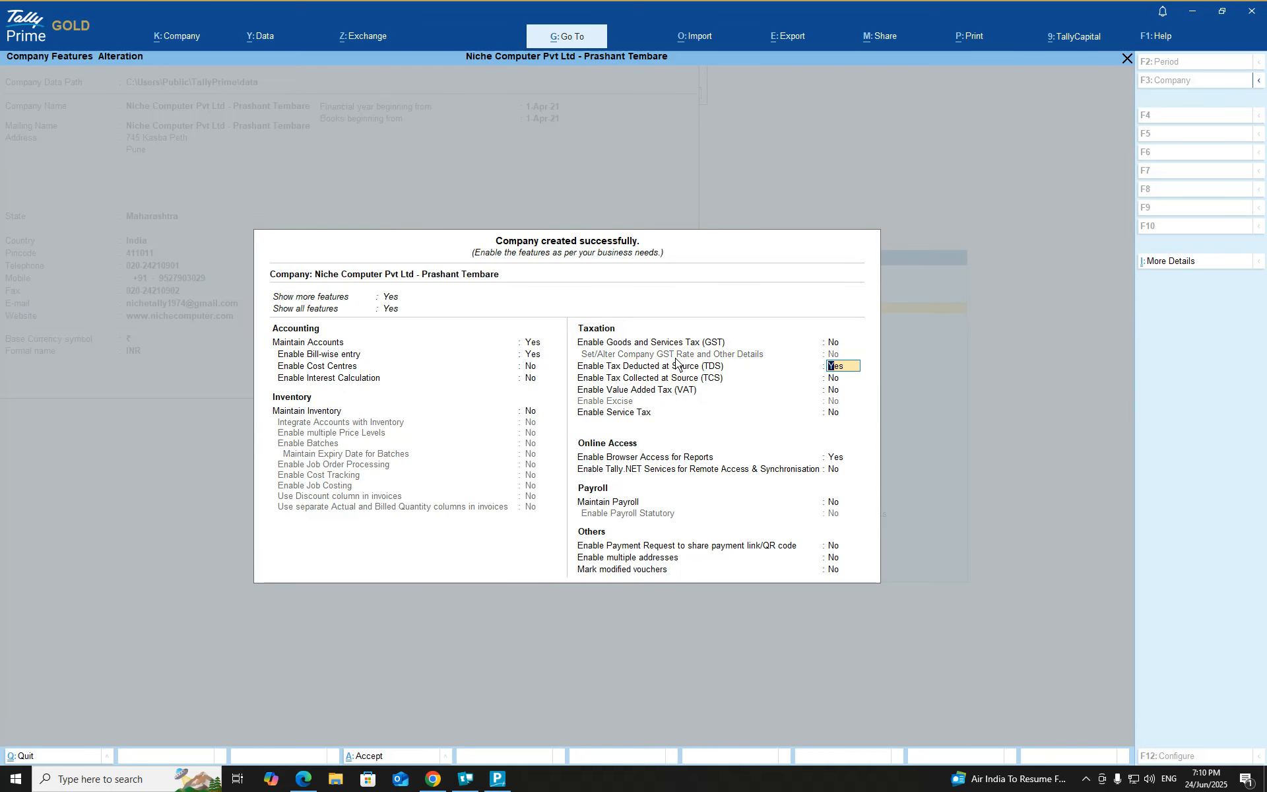
pyautogui.write('n')
pyautogui.press('Return')
pyautogui.press('Return')
pyautogui.press('Return')
pyautogui.press('Return')
pyautogui.write('n')
pyautogui.press('Return')
pyautogui.press('Return')
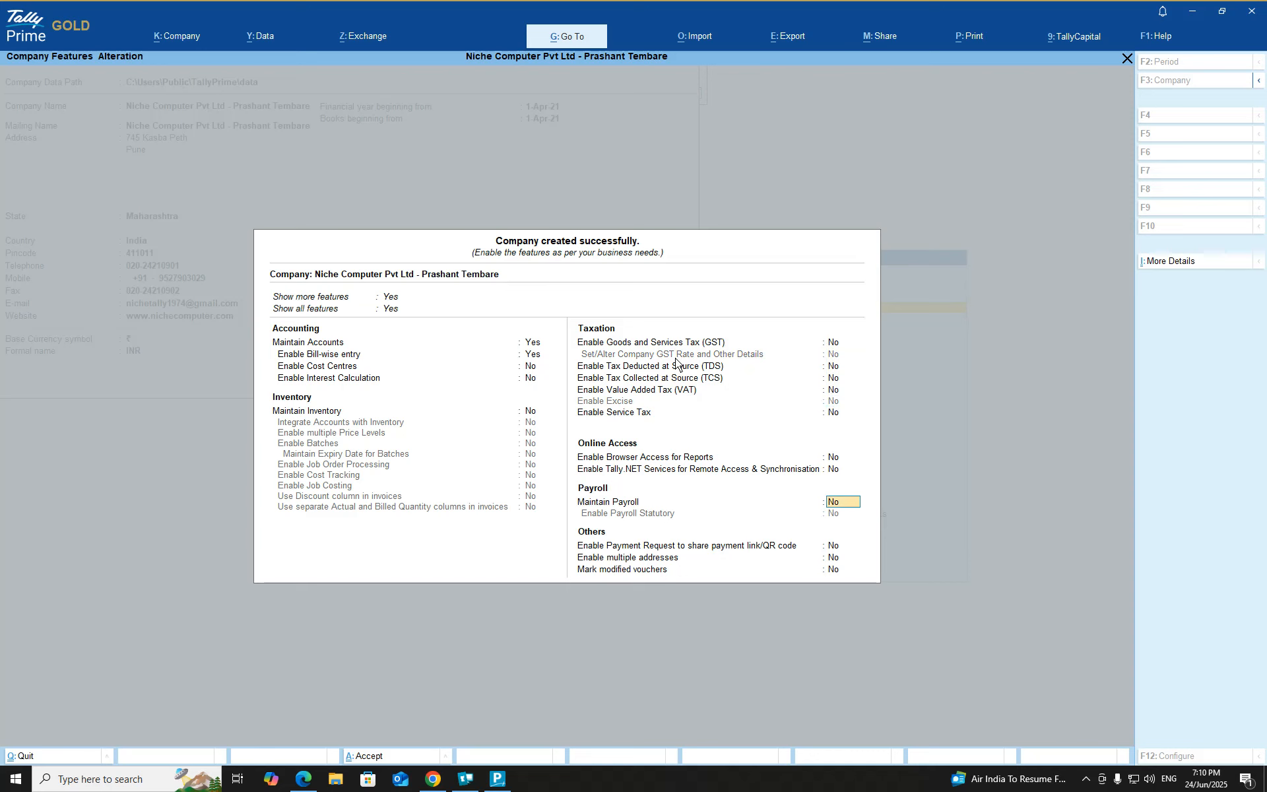
pyautogui.write('yes')
pyautogui.press('Return')
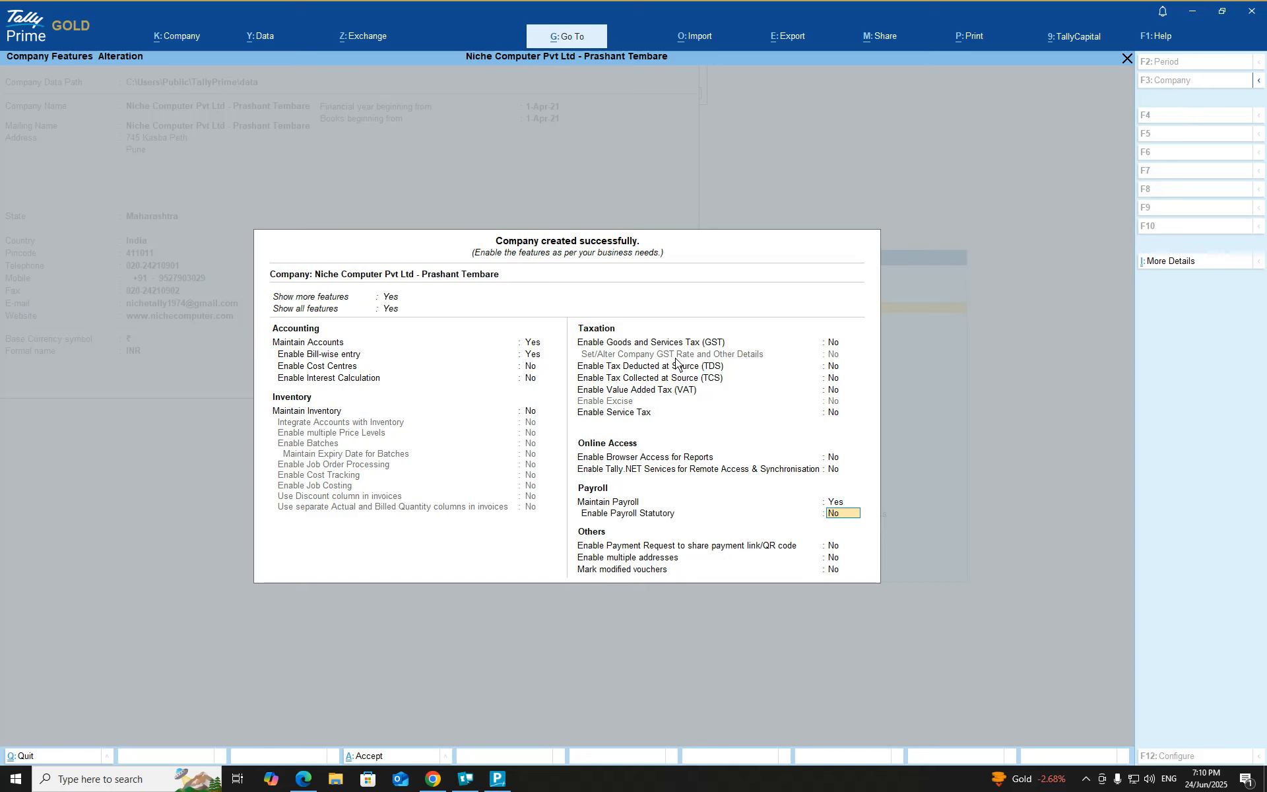
pyautogui.write('yes')
pyautogui.press('Return')
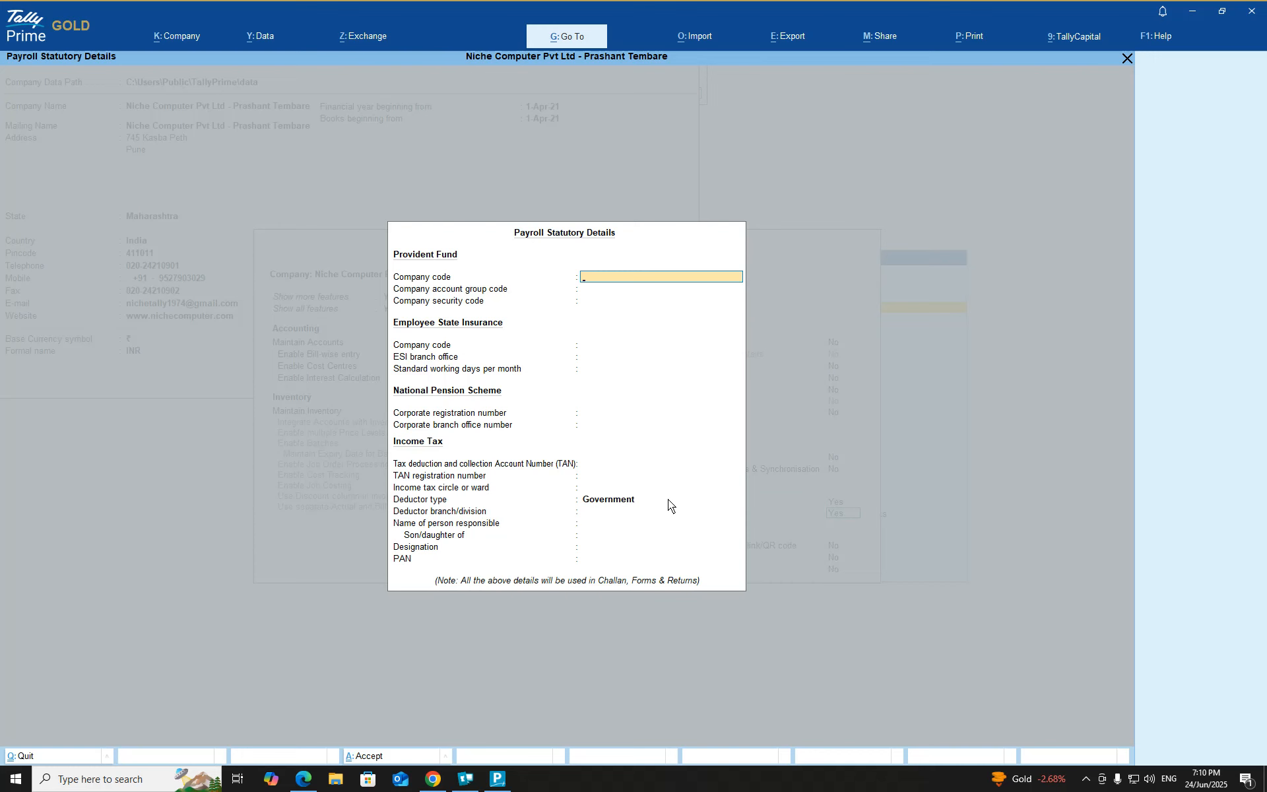
# Step: Enter PF company code DM3012, account group code 004400100 and security code 01253
pyautogui.press('Return')
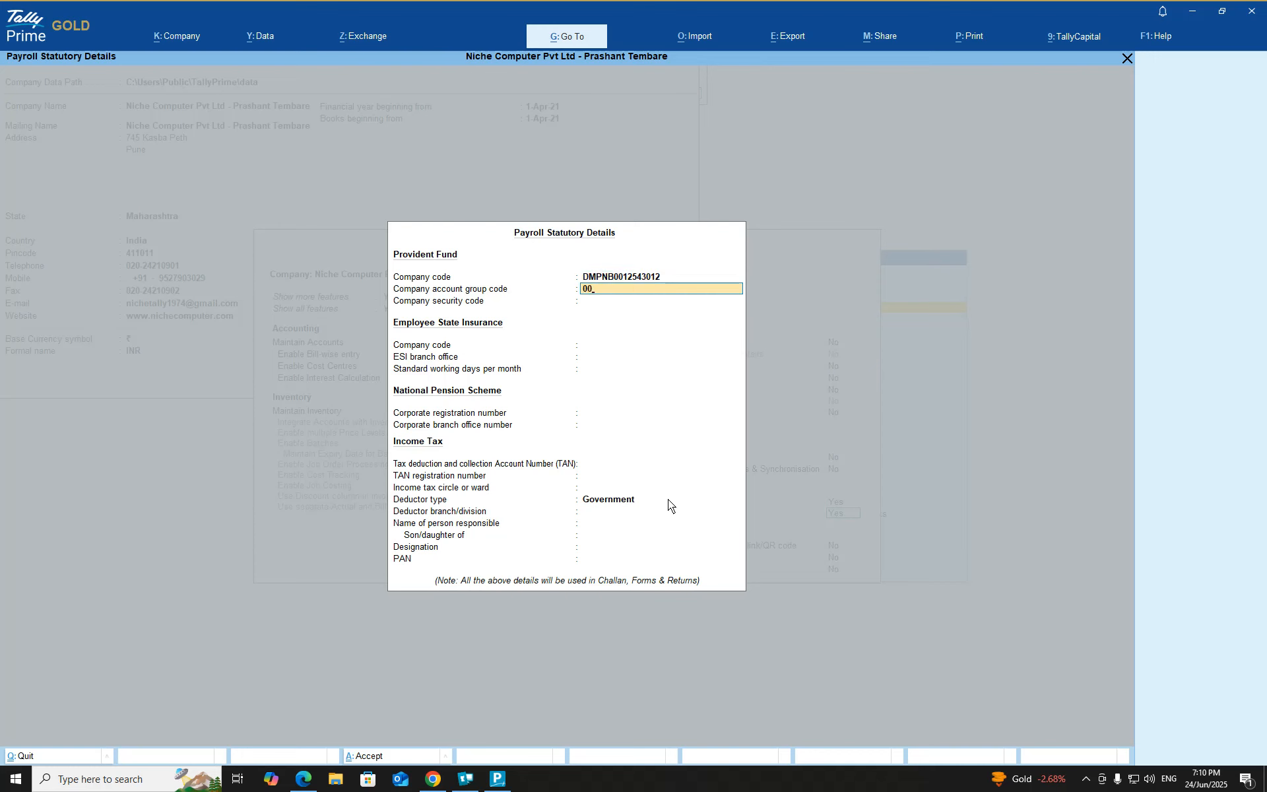
pyautogui.press('Return')
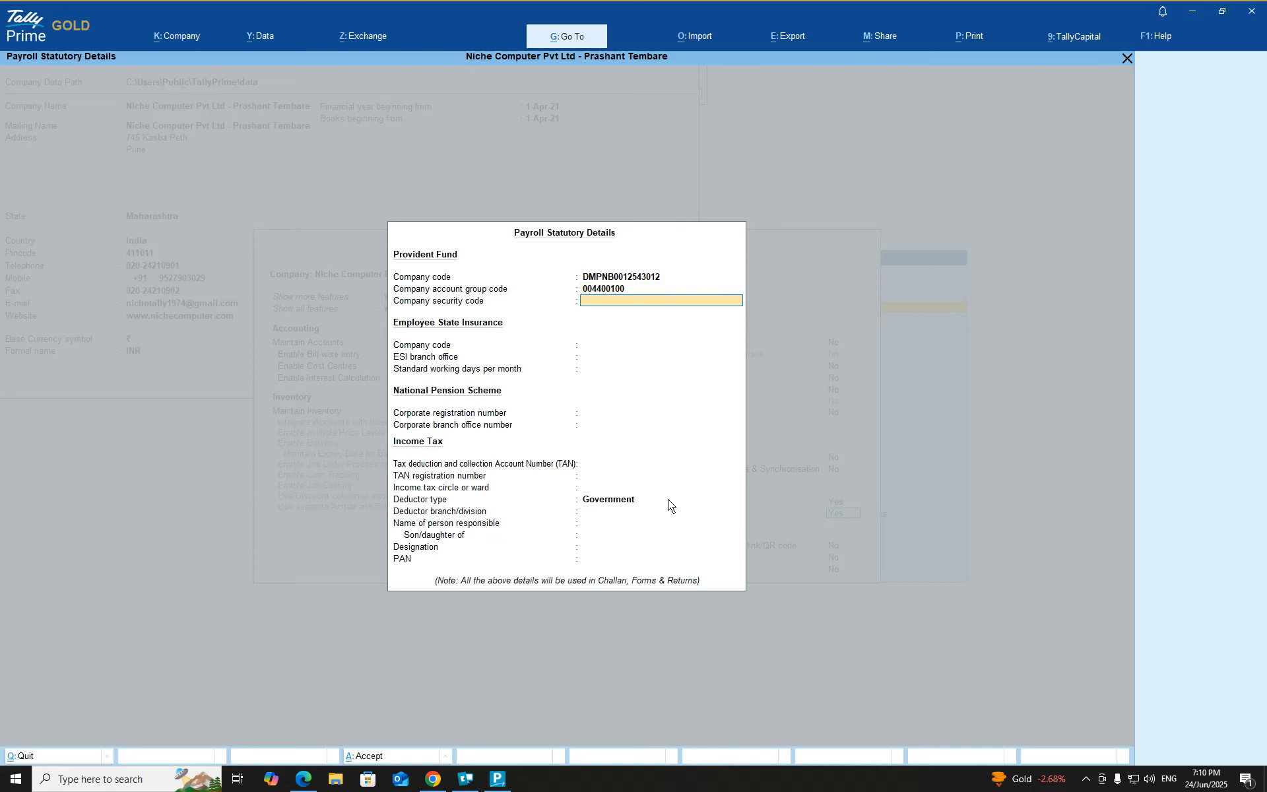
pyautogui.press('Return')
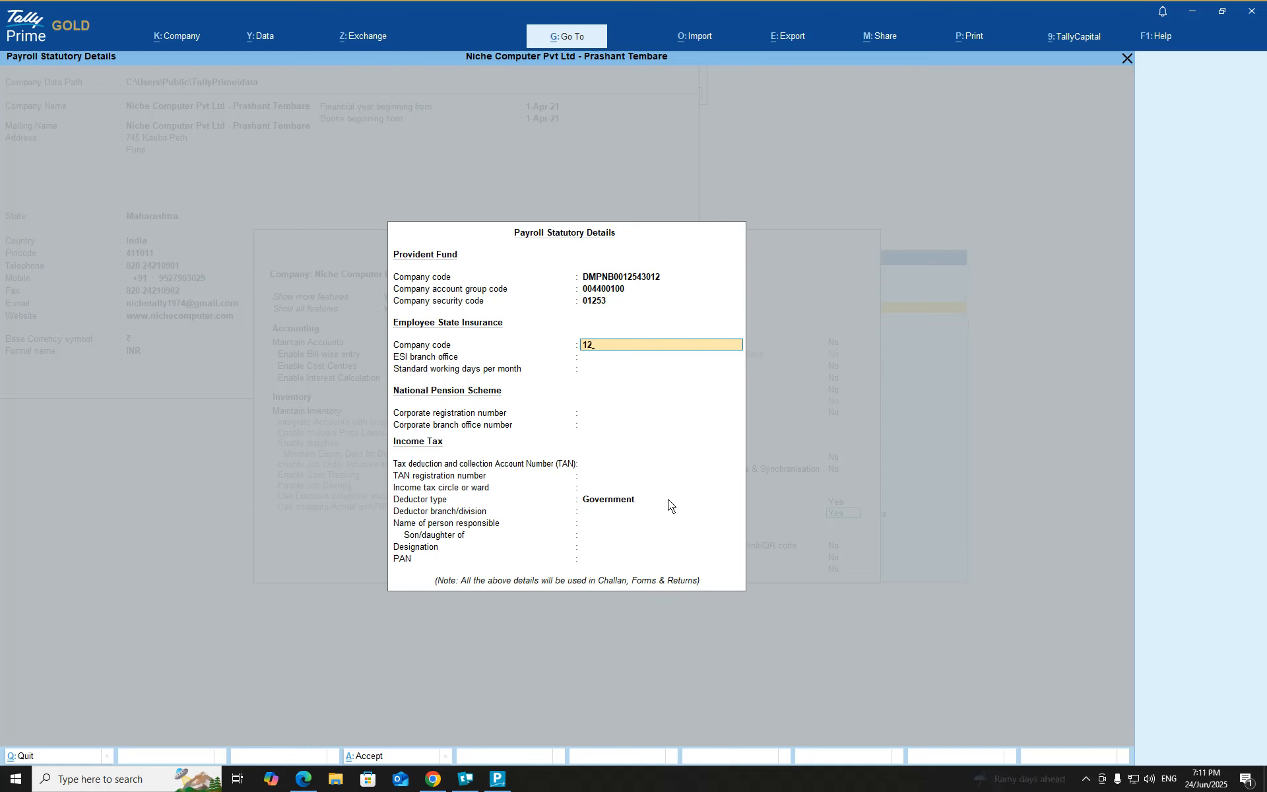
# Step: Enter ESI company code 543/2345, branch office PUNE and 26 working days per month
pyautogui.write('543/2345')
pyautogui.press('Return')
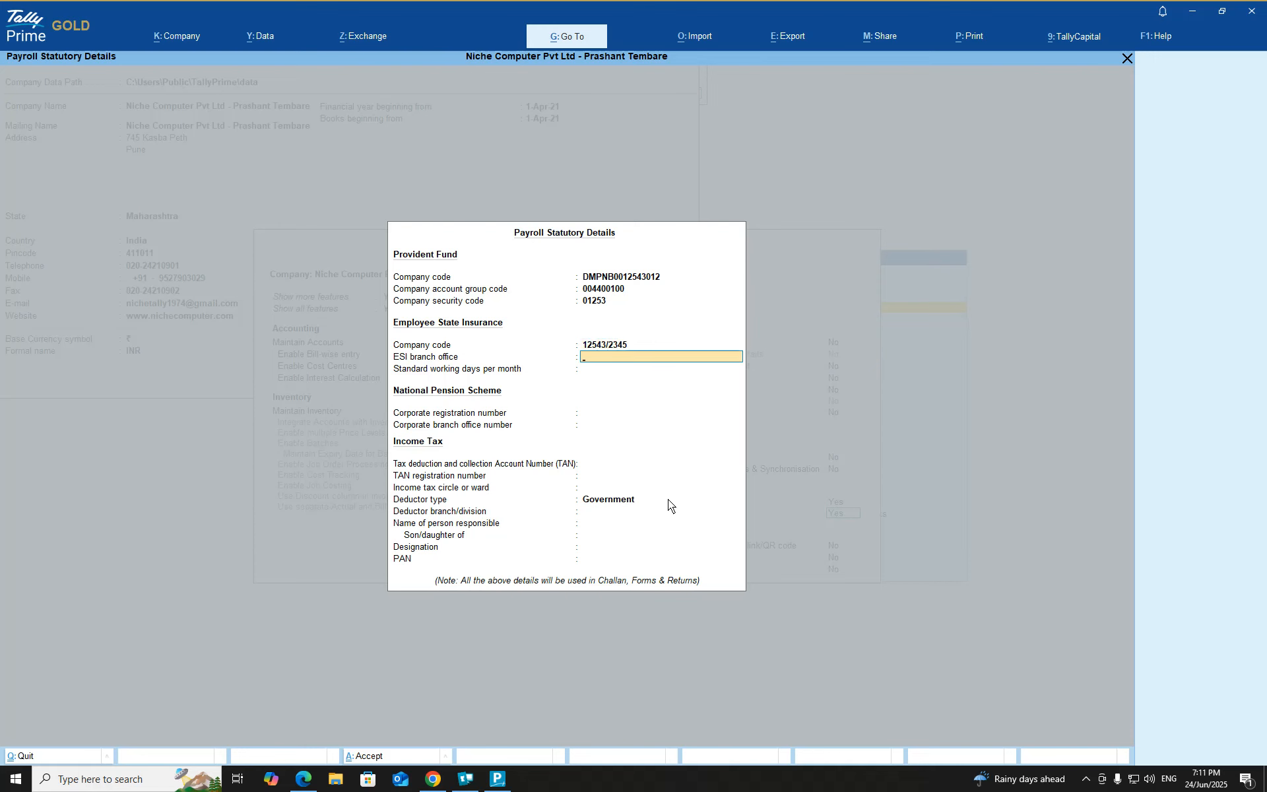
pyautogui.write('PUNE')
pyautogui.press('Return')
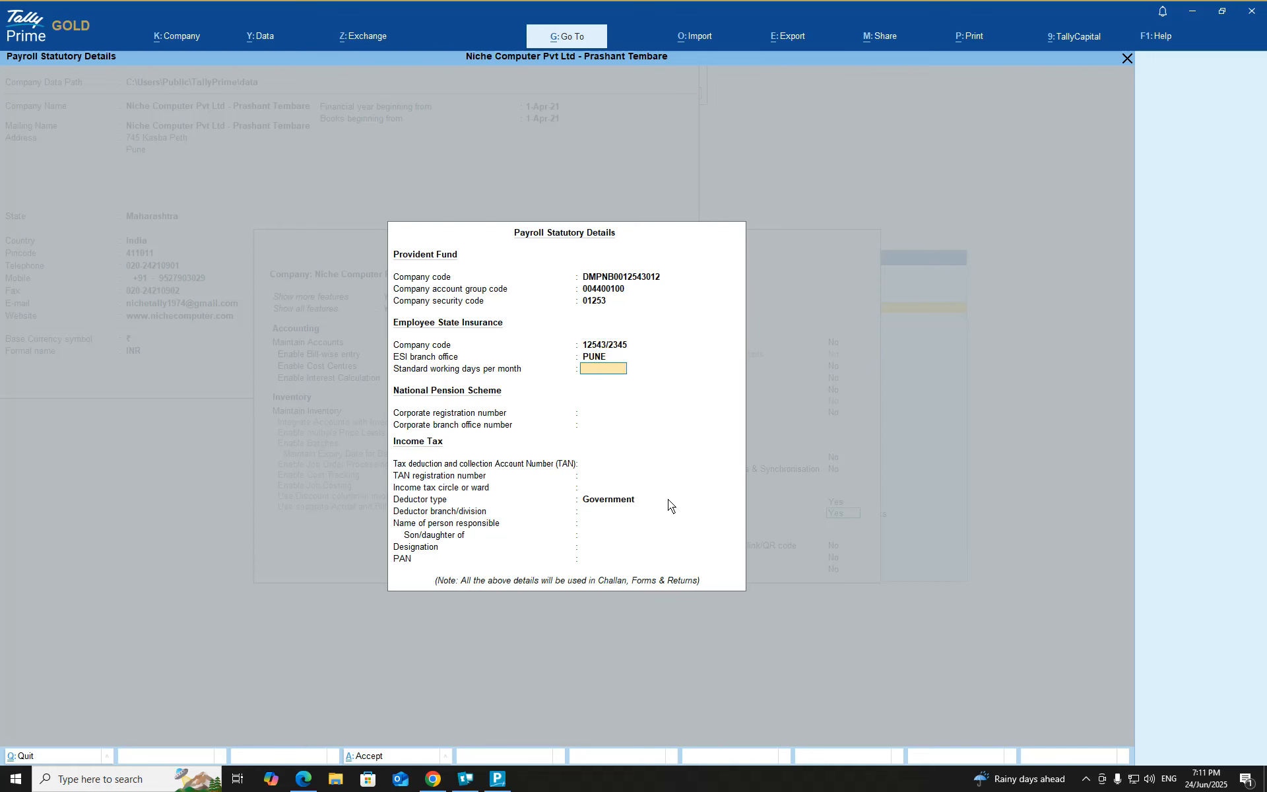
pyautogui.write('26')
pyautogui.press('Return')
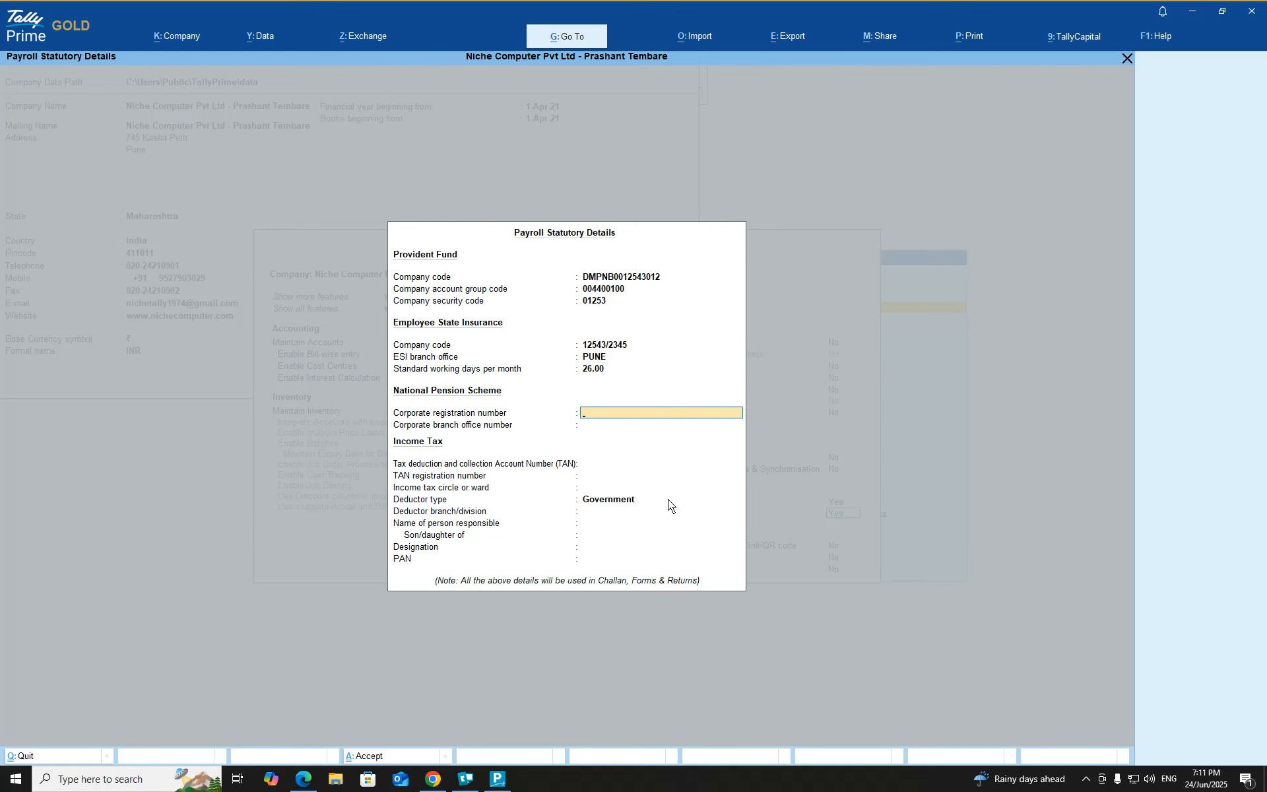
# Step: Enter NPS corporate registration number 677123 and branch office number UV0704
pyautogui.write('677123')
pyautogui.press('Return')
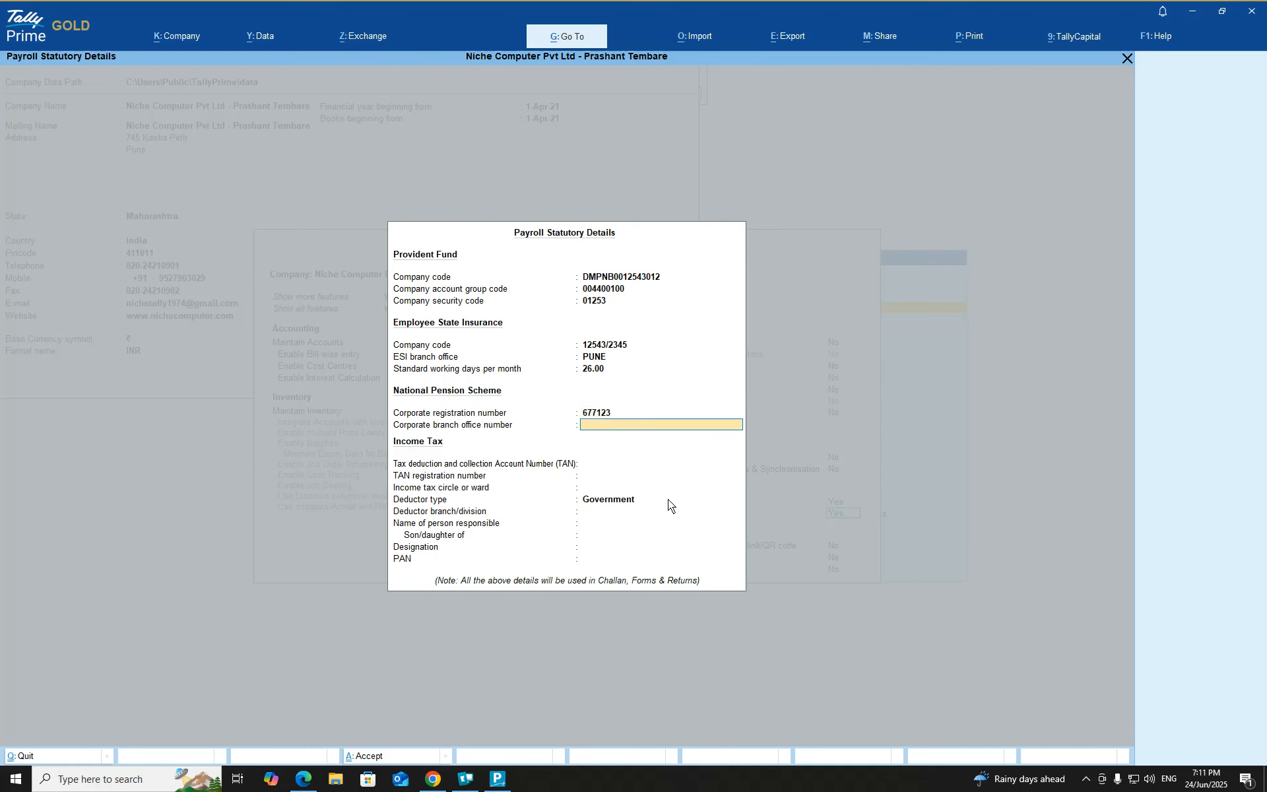
pyautogui.write('UV0704')
pyautogui.press('Return')
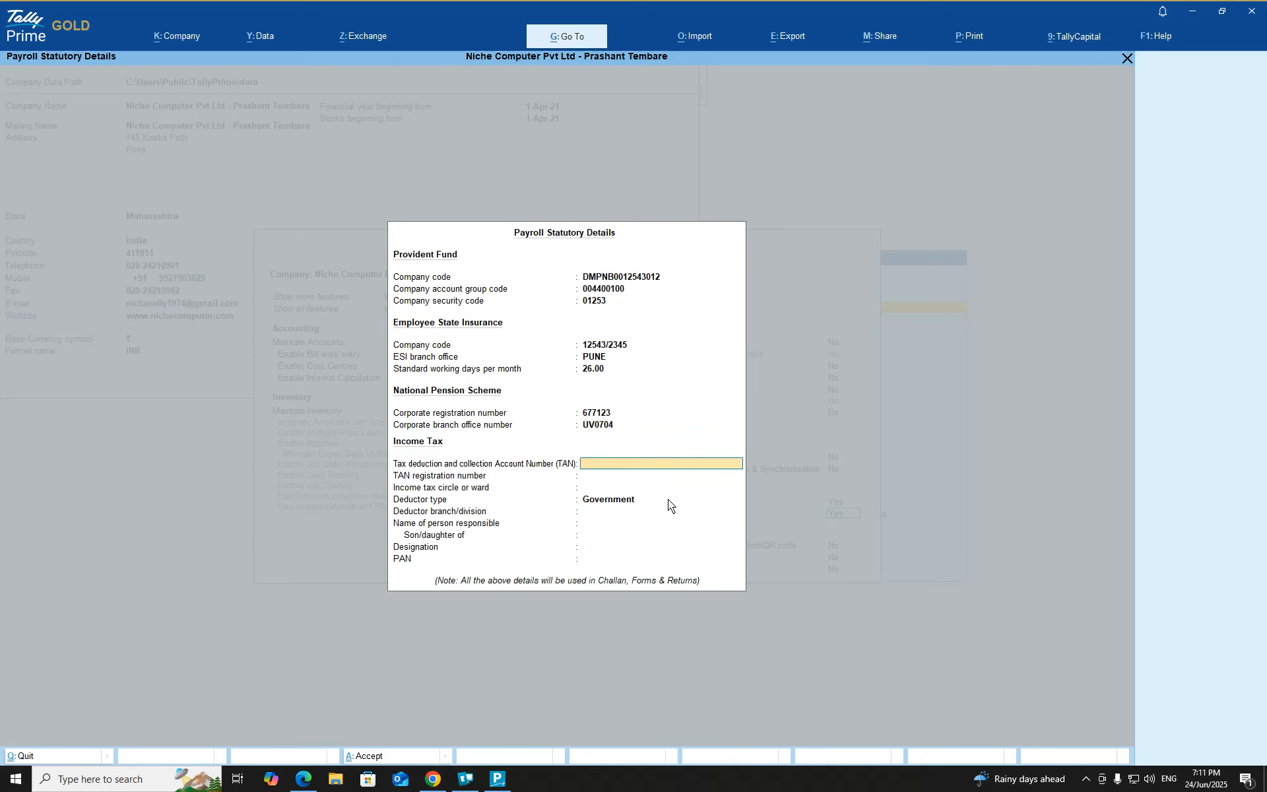
pyautogui.press('Return')
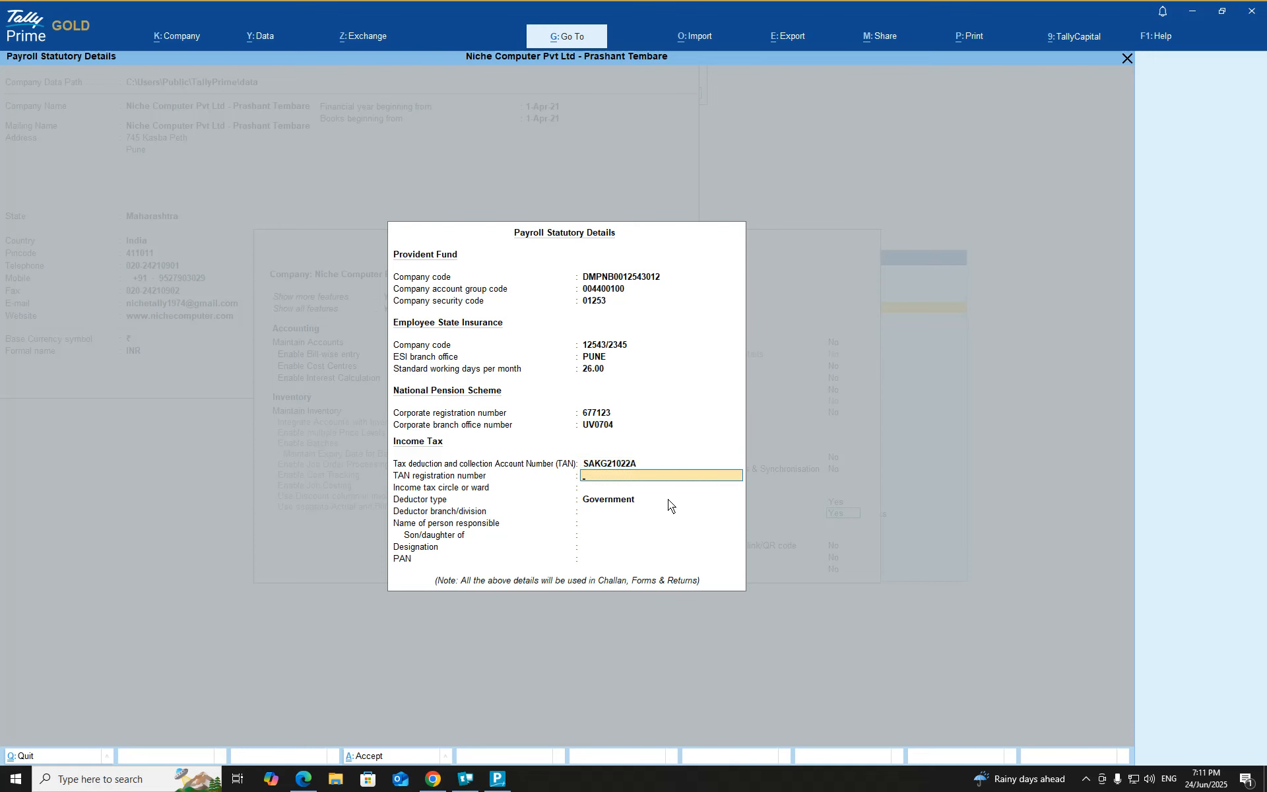
pyautogui.press('Return')
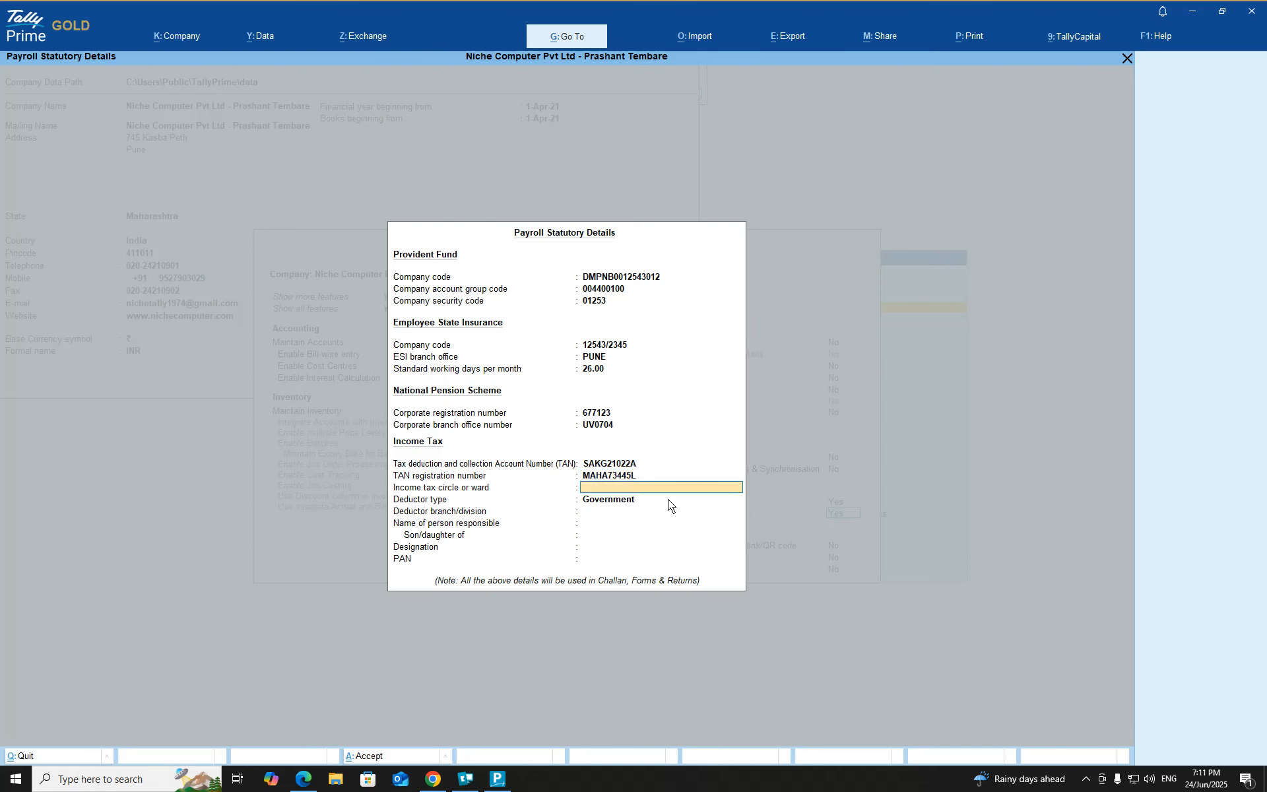
pyautogui.write('WARD - 04')
# Step: Confirm the ward, choose deductor type Others and set deductor branch PUNE
pyautogui.press('Return')
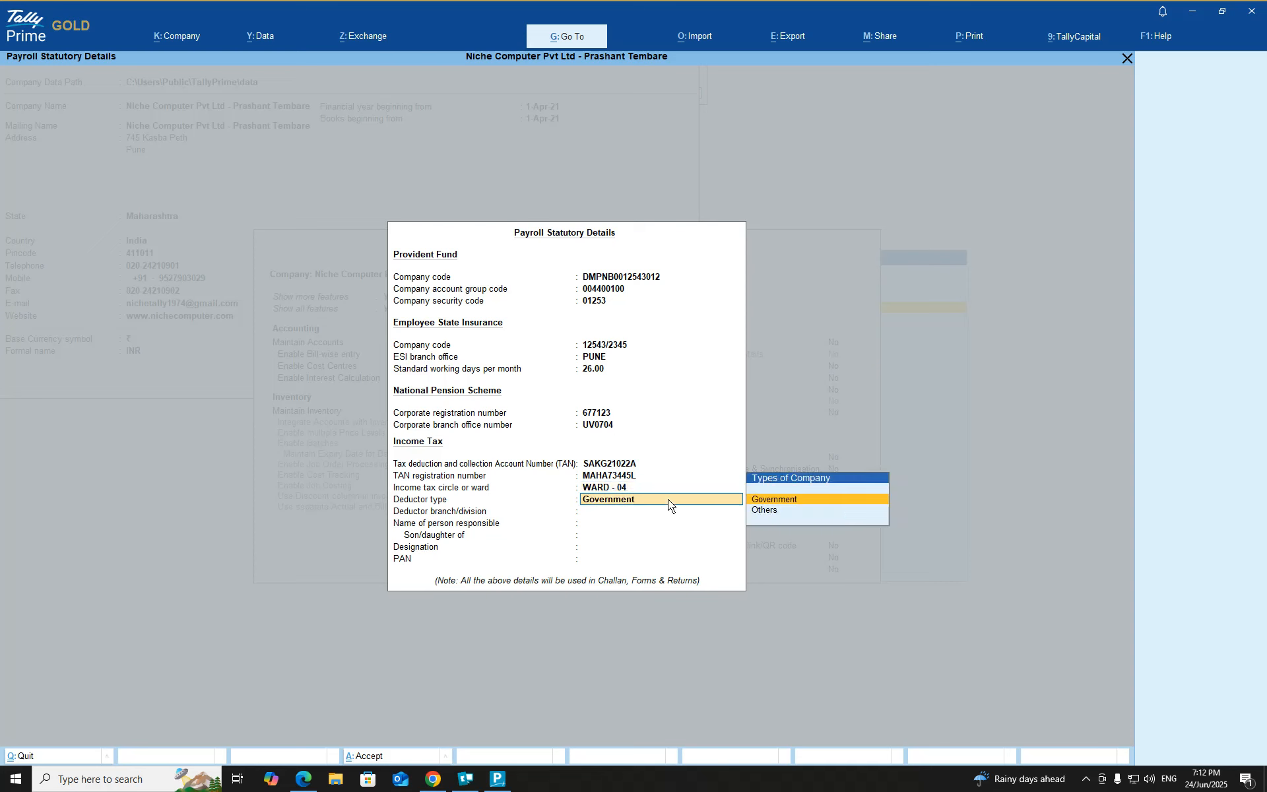
pyautogui.press('Down')
pyautogui.press('Return')
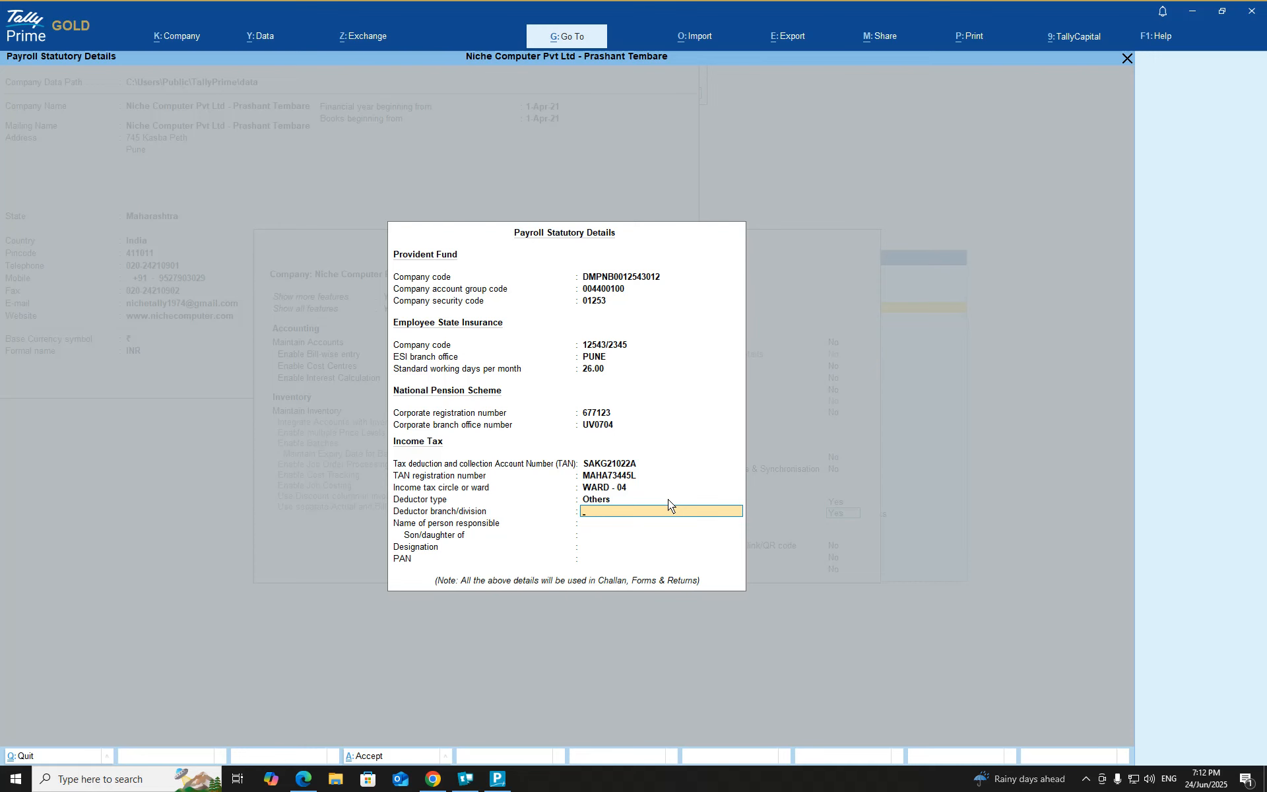
pyautogui.write('PUNE')
pyautogui.press('Return')
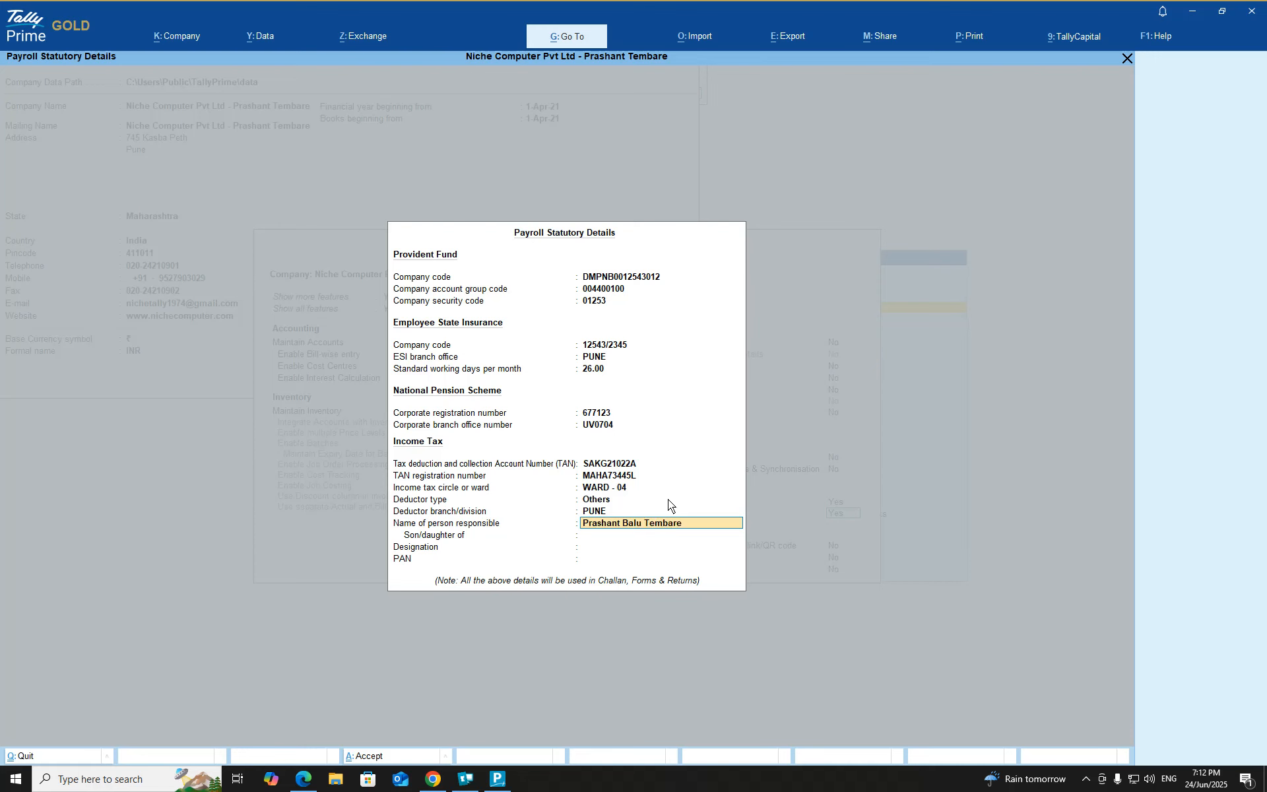
# Step: Fill in the responsible person, their parent's name, designation Accounts Manager and PAN, closing the details
pyautogui.press('Return')
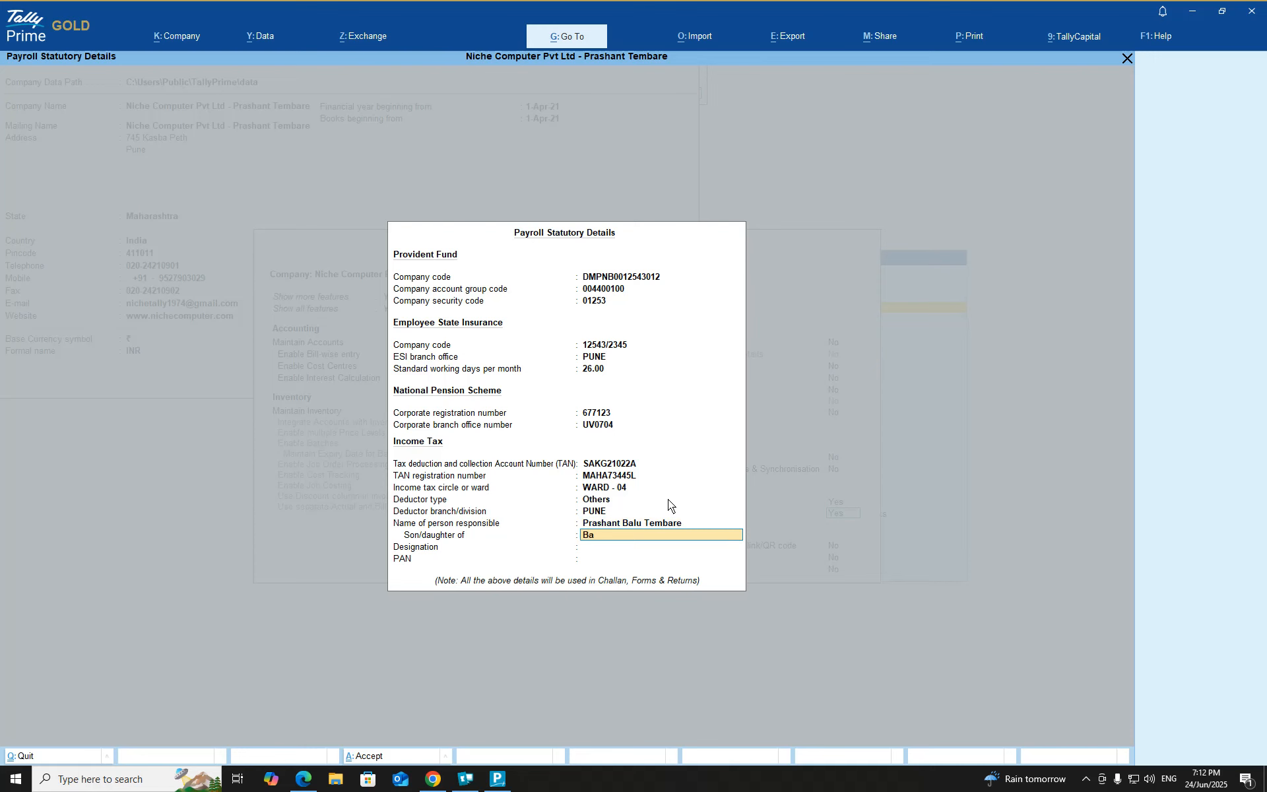
pyautogui.press('Return')
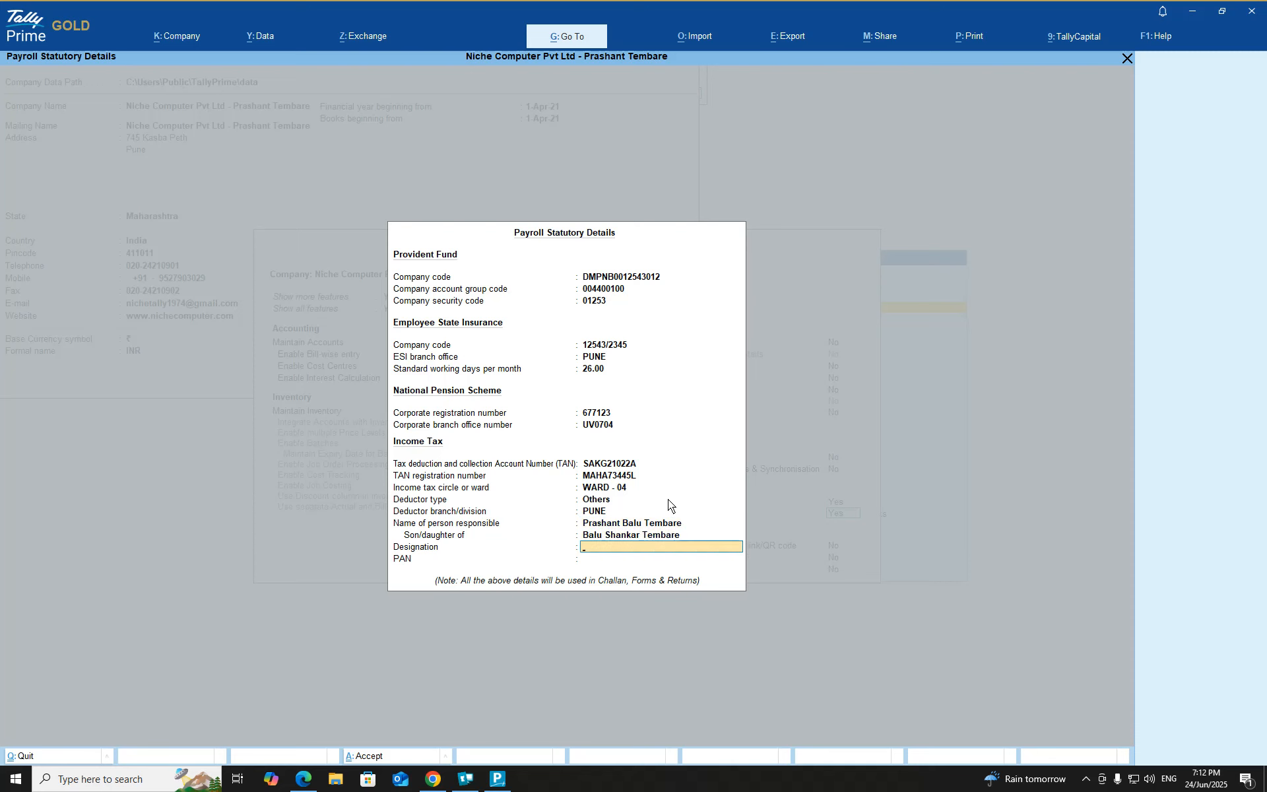
pyautogui.write('Accounts Manager')
pyautogui.press('Return')
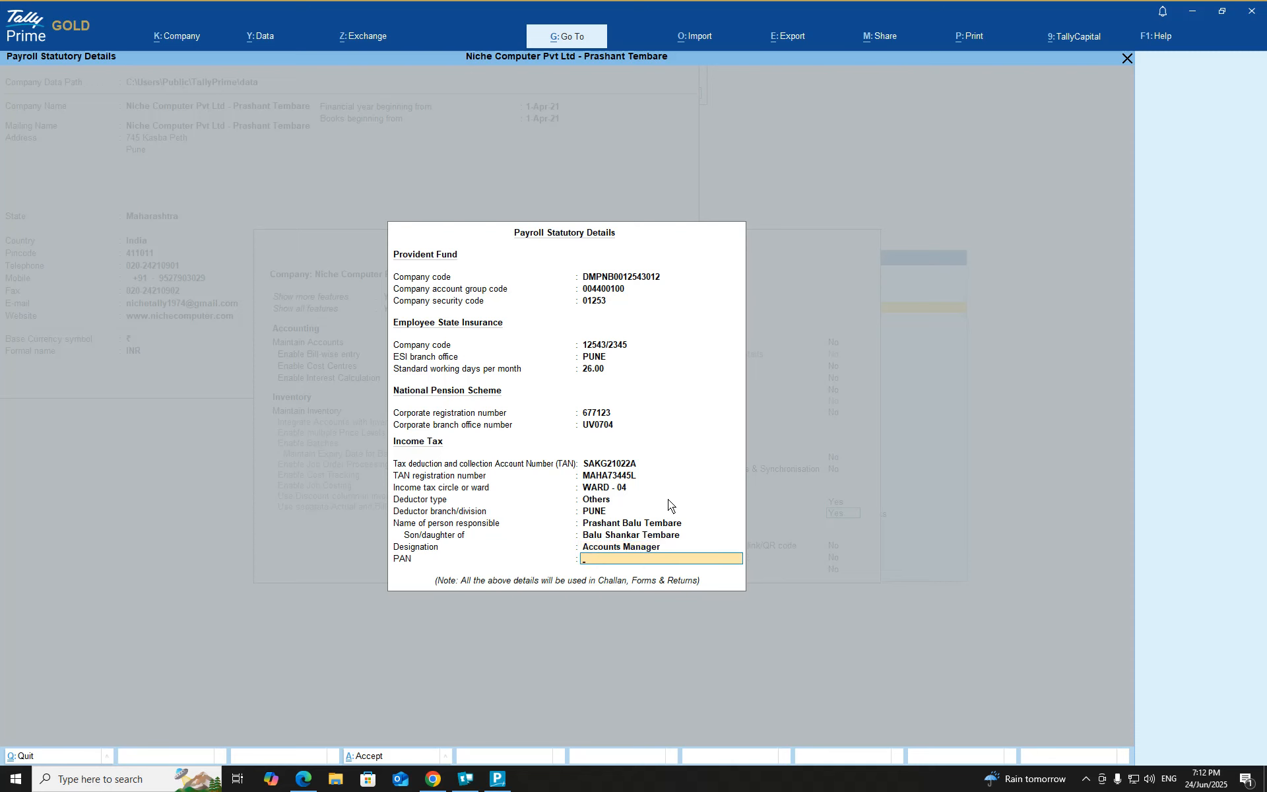
pyautogui.press('Return')
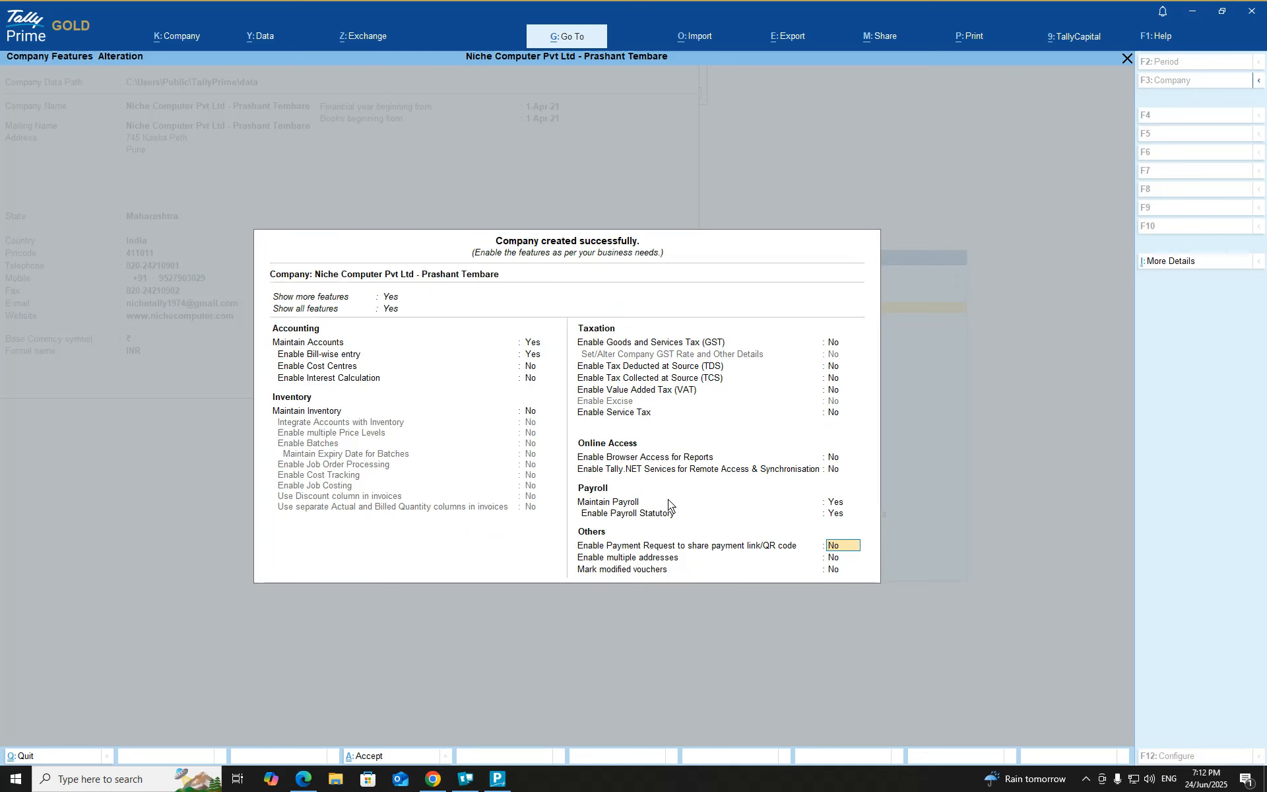
# Step: Accept and save the Company Features screen
pyautogui.press('Return')
pyautogui.press('Return')
pyautogui.press('Return')
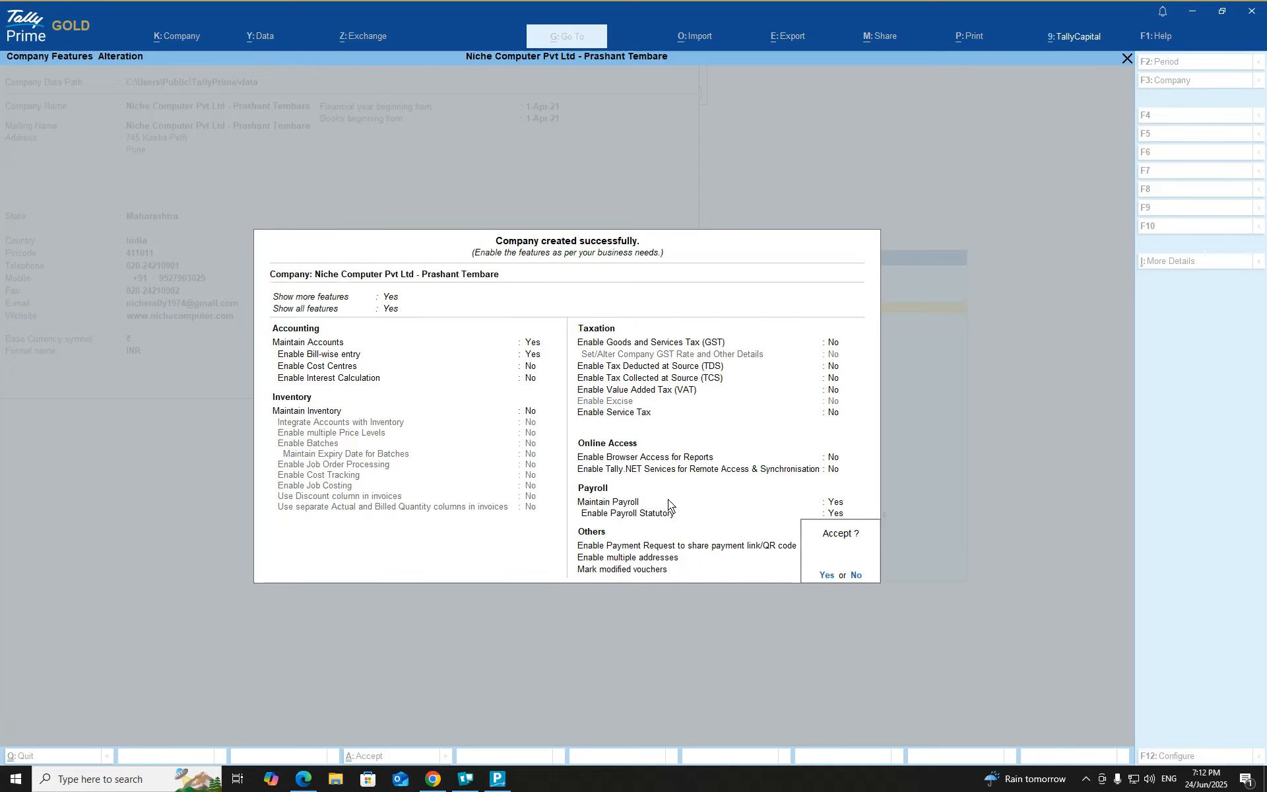
pyautogui.press('Return')
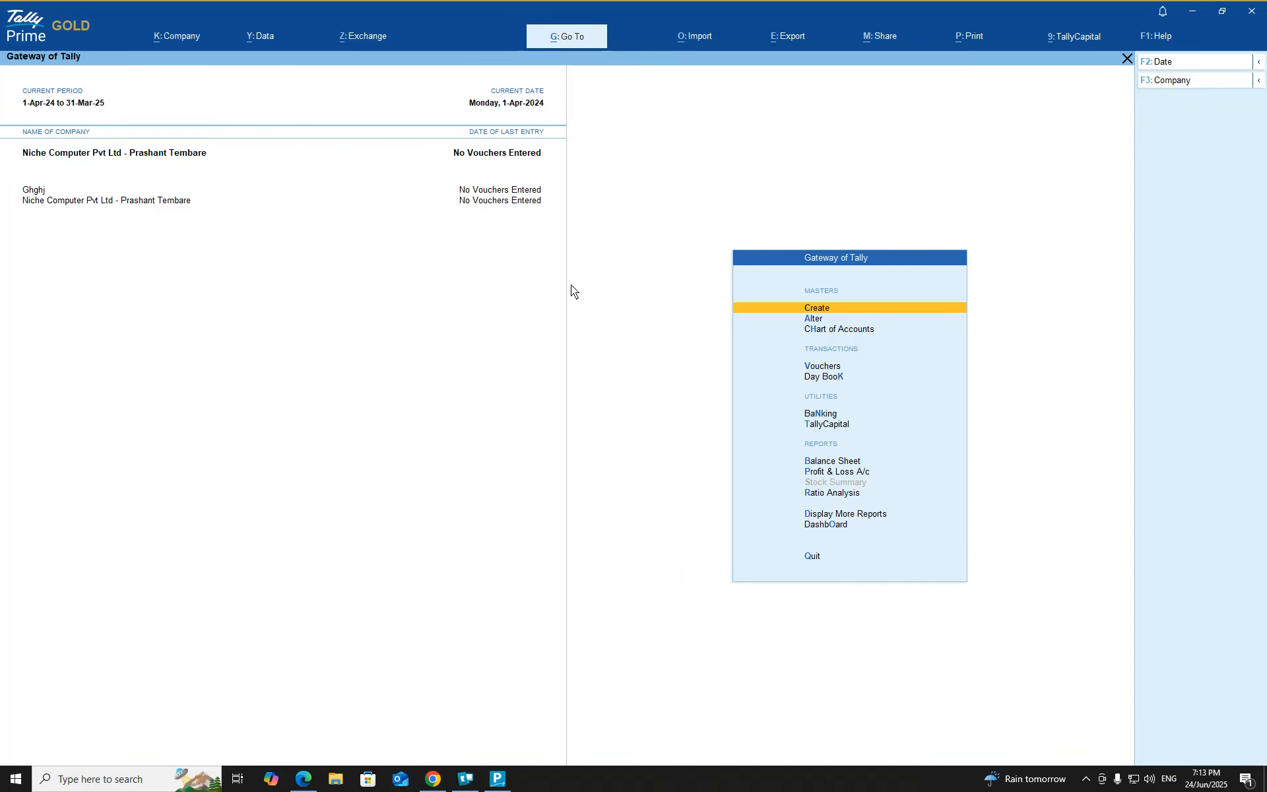
# Step: Shut the Ghghj company from the Company menu
pyautogui.click(175, 35)
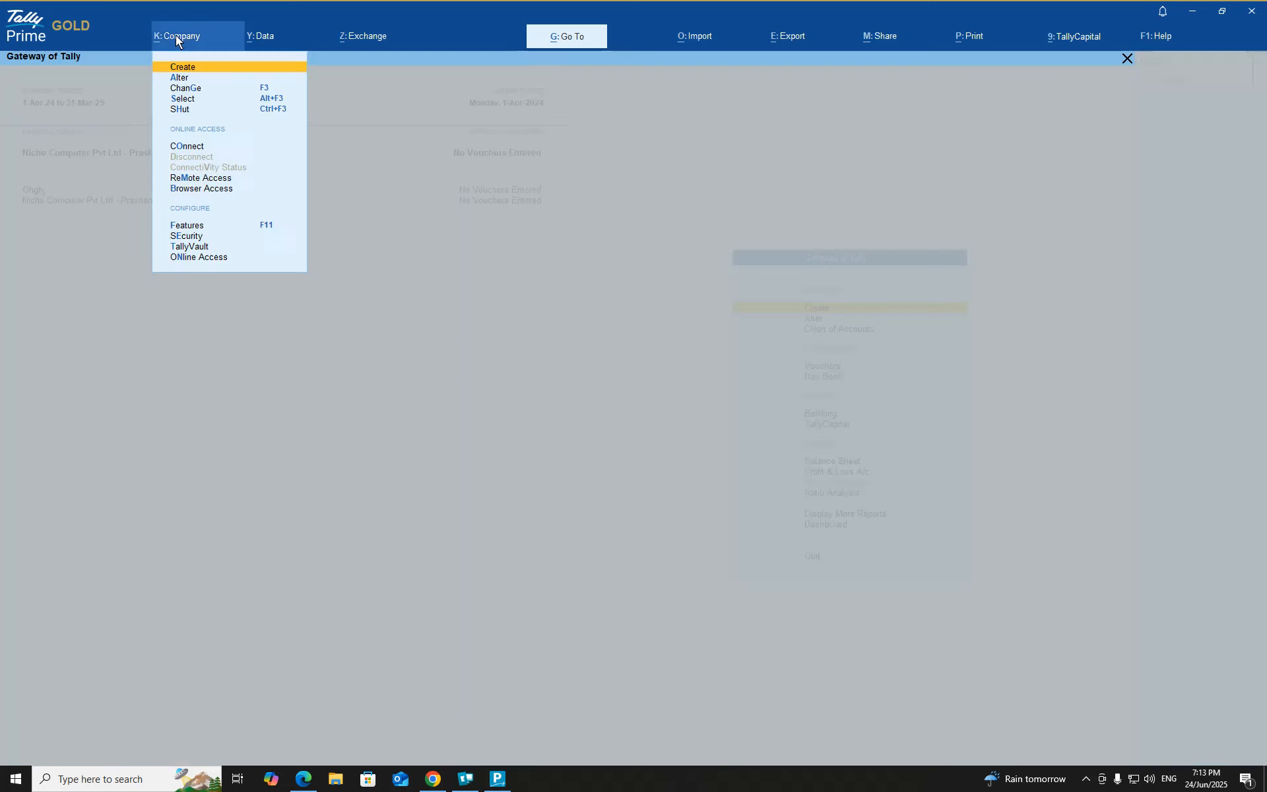
pyautogui.click(185, 107)
pyautogui.press('Up')
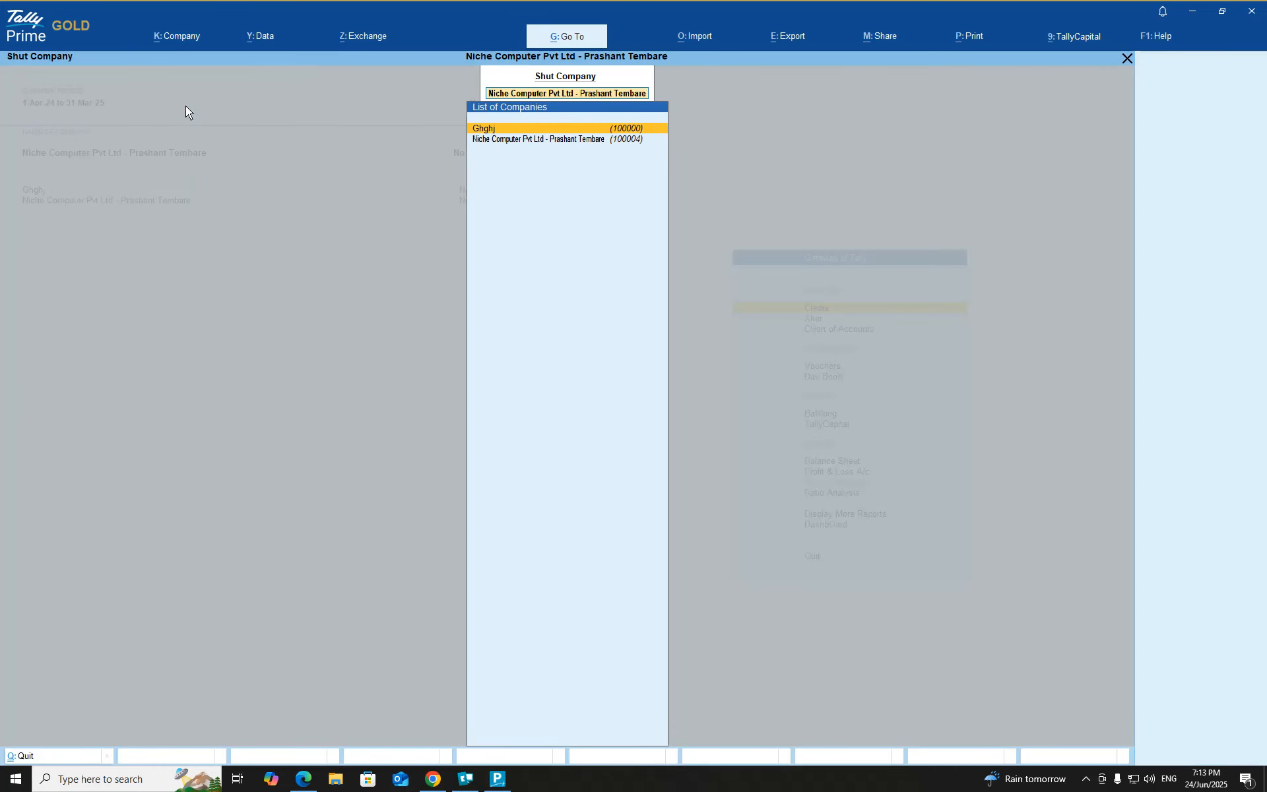
pyautogui.press('Return')
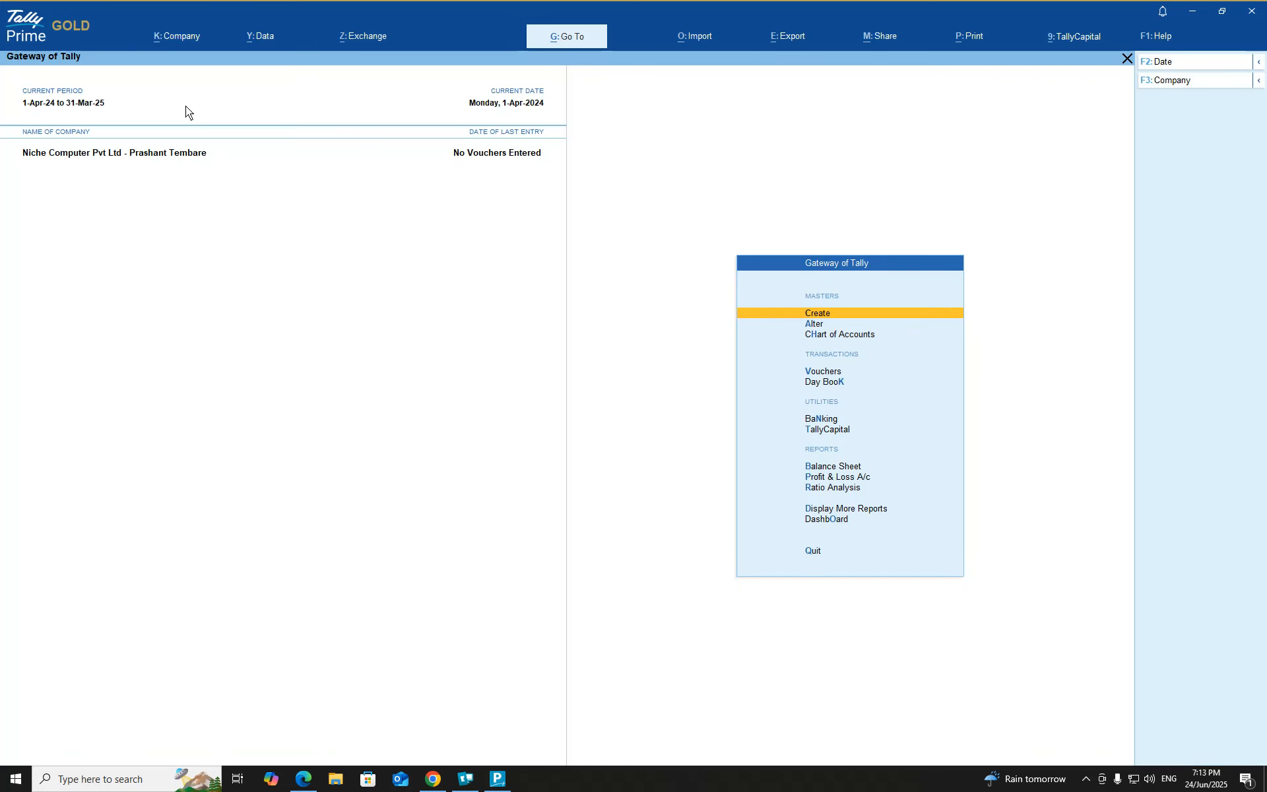
# Step: Change the current period to 1.4.2021 through 31.3.2022
pyautogui.click(71, 100)
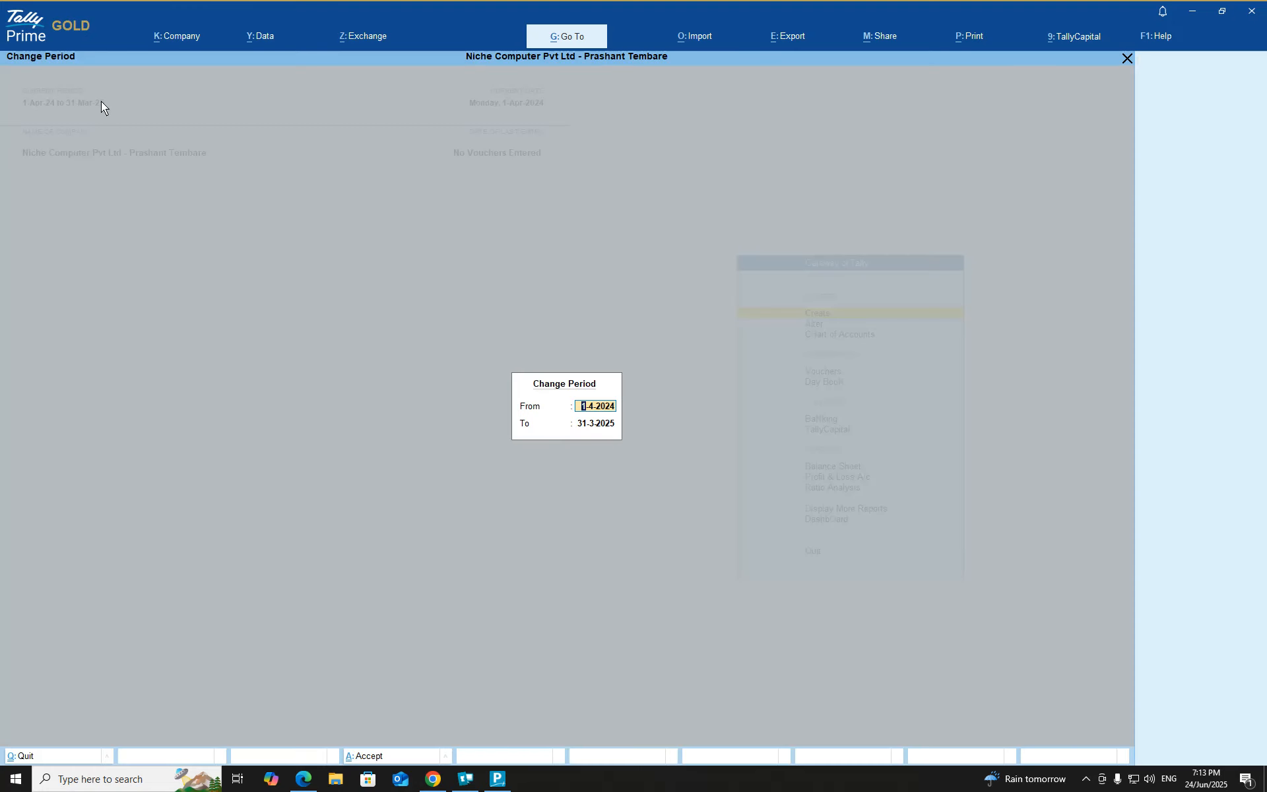
pyautogui.press('BackSpace')
pyautogui.write('1.4.2021')
pyautogui.press('Return')
pyautogui.write('31.3.2022')
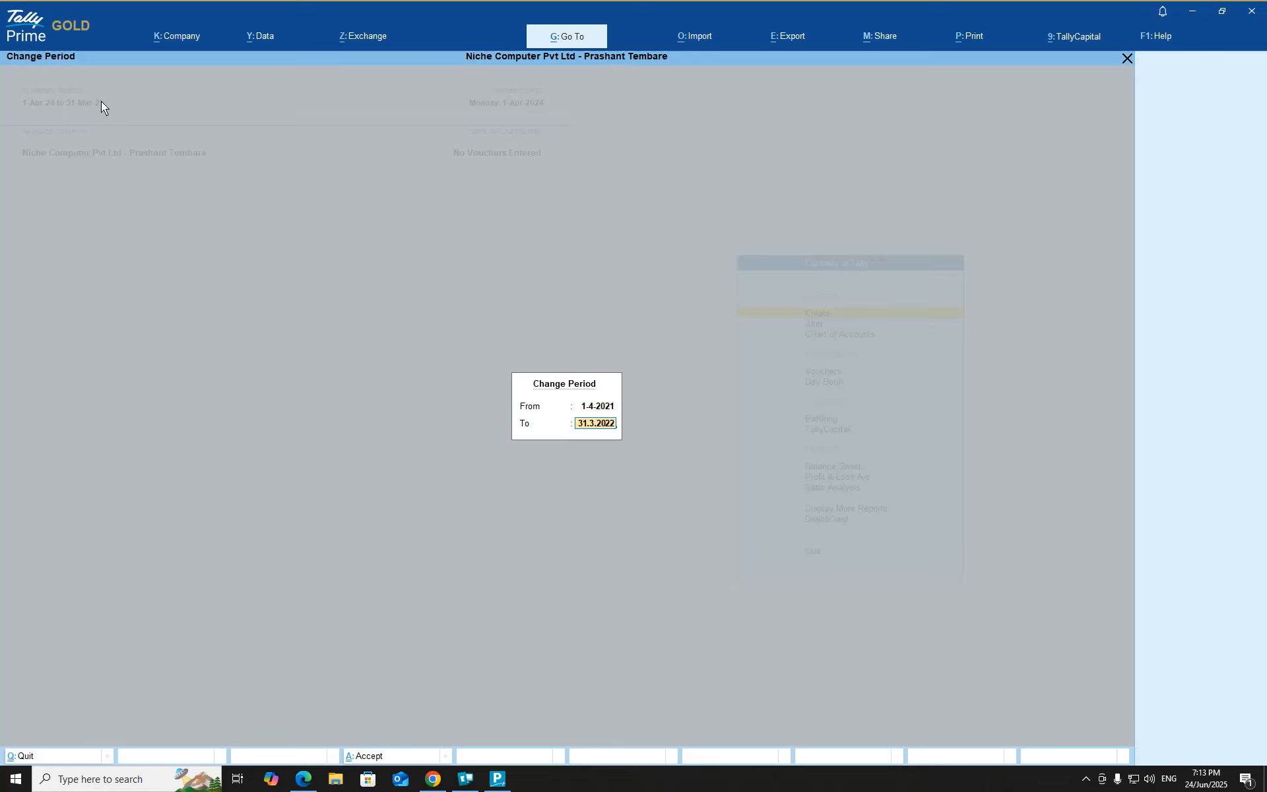
pyautogui.press('Return')
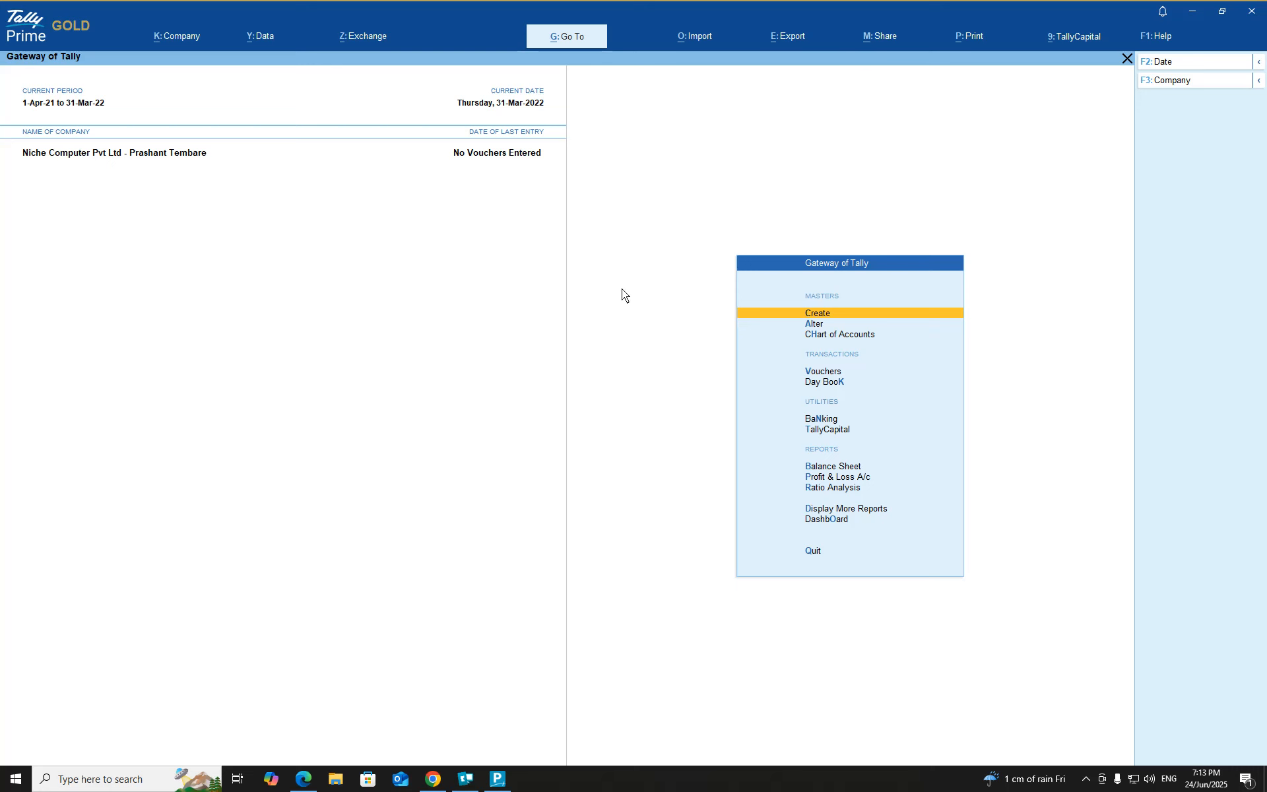
# Step: Reopen Company Features with F11, keep Show all features Yes, and review the Payroll Statutory Details
pyautogui.press('F11')
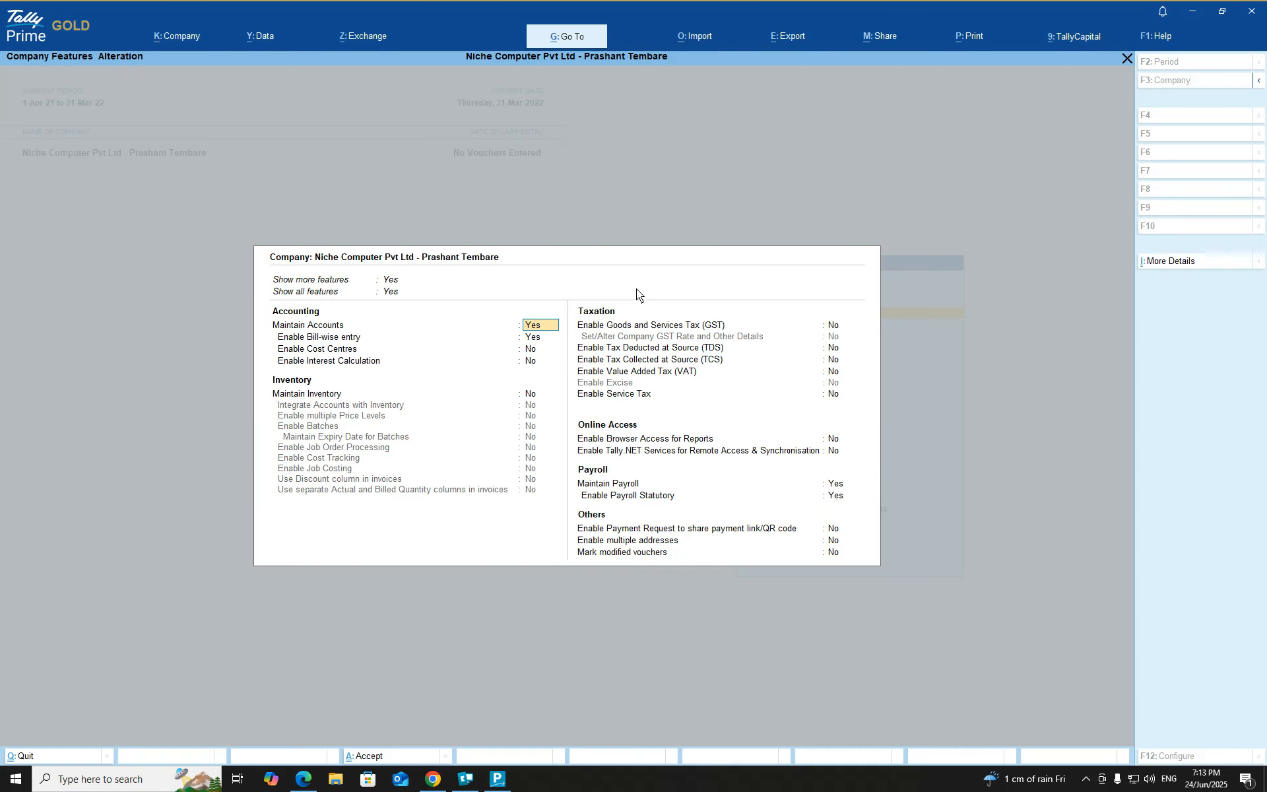
pyautogui.press('Return')
pyautogui.press('Return')
pyautogui.press('Return')
pyautogui.press('Return')
pyautogui.press('Return')
pyautogui.press('Up')
pyautogui.press('Up')
pyautogui.press('Up')
pyautogui.press('Up')
pyautogui.press('Up')
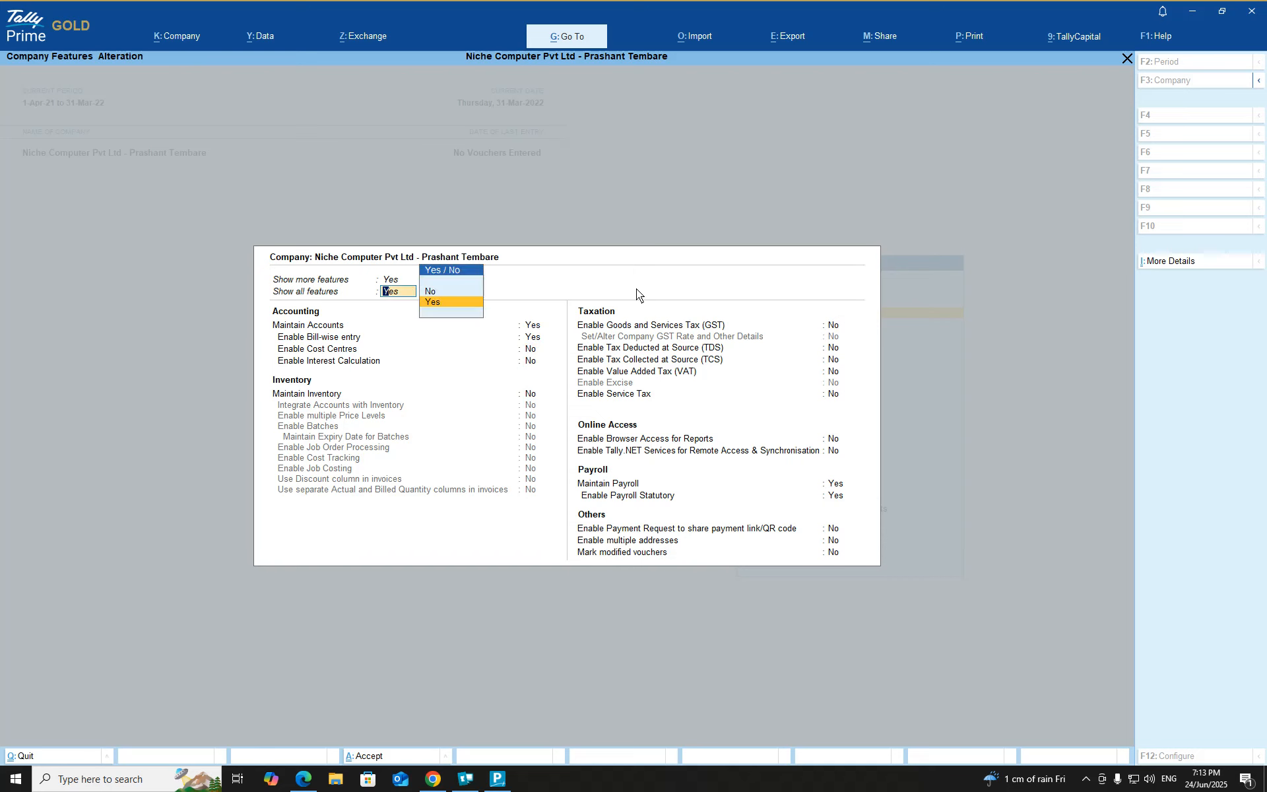
pyautogui.press('Return')
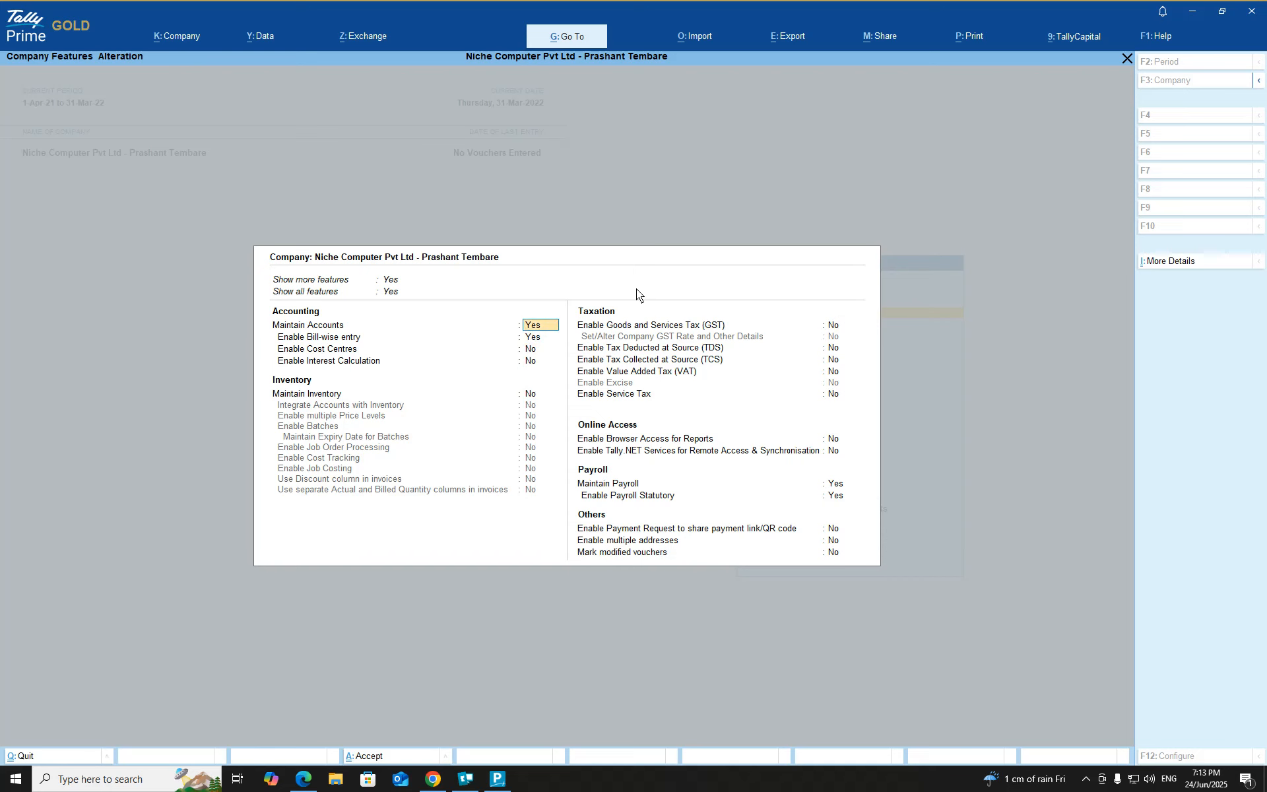
pyautogui.press('Down')
pyautogui.press('Down')
pyautogui.press('Down')
pyautogui.press('Down')
pyautogui.press('Down')
pyautogui.press('Down')
pyautogui.press('Down')
pyautogui.press('Down')
pyautogui.press('Down')
pyautogui.press('Down')
pyautogui.press('Down')
pyautogui.press('Down')
pyautogui.press('Down')
pyautogui.press('Return')
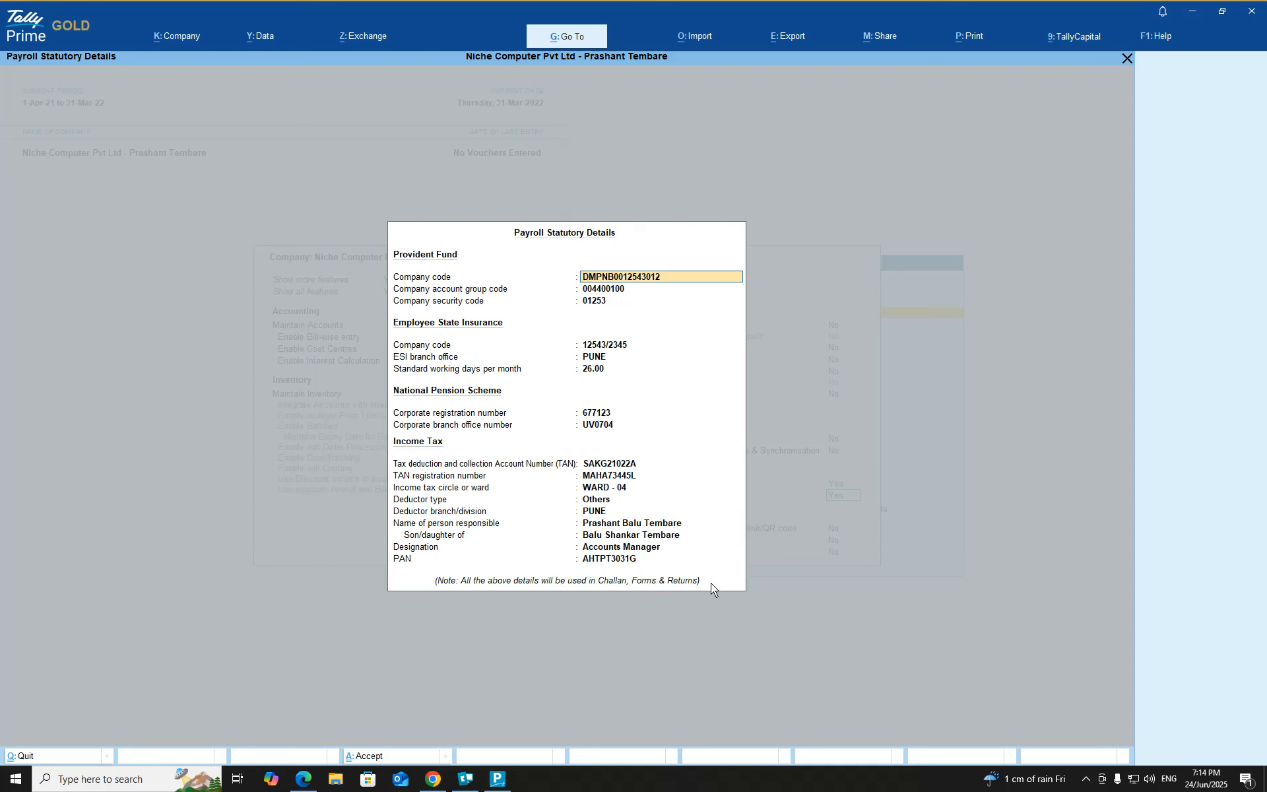
# Step: Accept the reviewed provident fund and ESI payroll details and company features unchanged, returning to Gateway of Tally
pyautogui.press('Return')
pyautogui.press('Return')
pyautogui.press('Return')
pyautogui.press('Return')
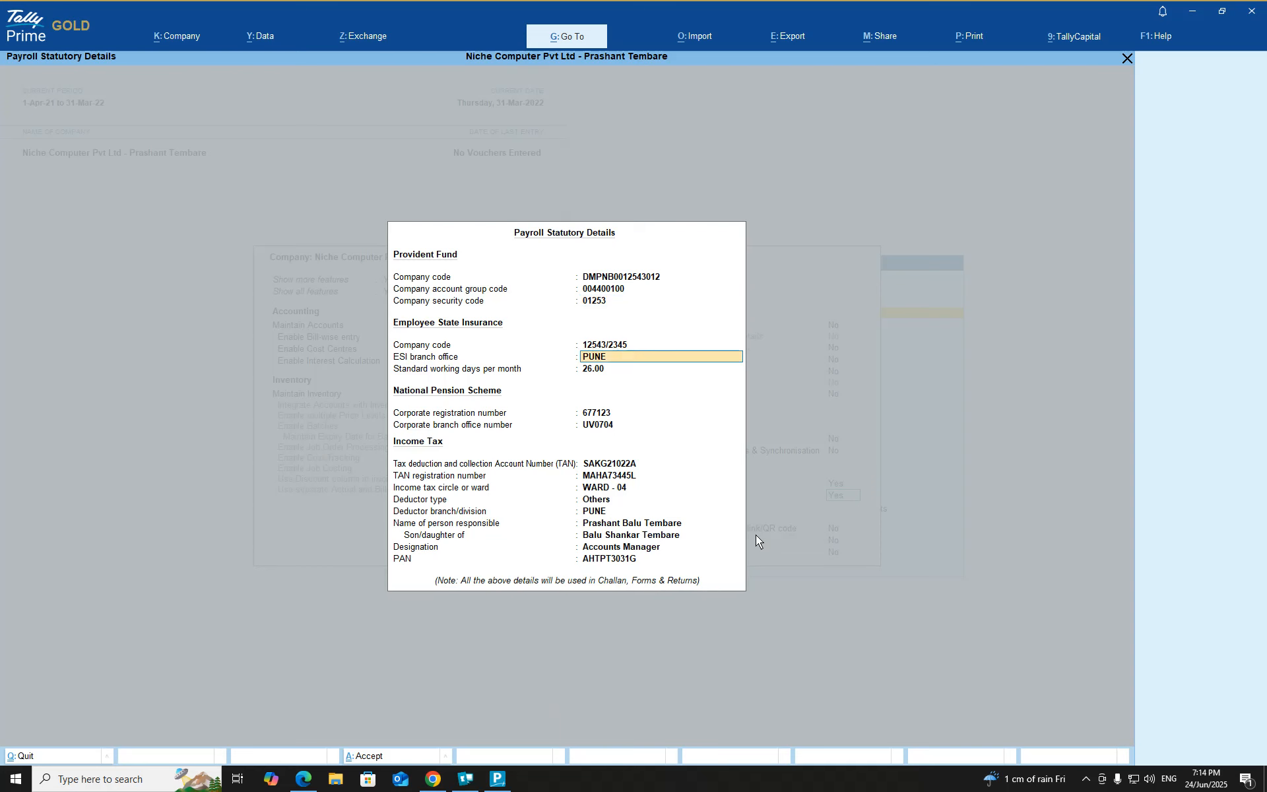
pyautogui.press('Return')
pyautogui.press('Return')
pyautogui.press('Return')
pyautogui.press('Return')
pyautogui.press('Return')
pyautogui.press('Return')
pyautogui.press('Return')
pyautogui.press('Return')
pyautogui.press('Return')
pyautogui.press('Return')
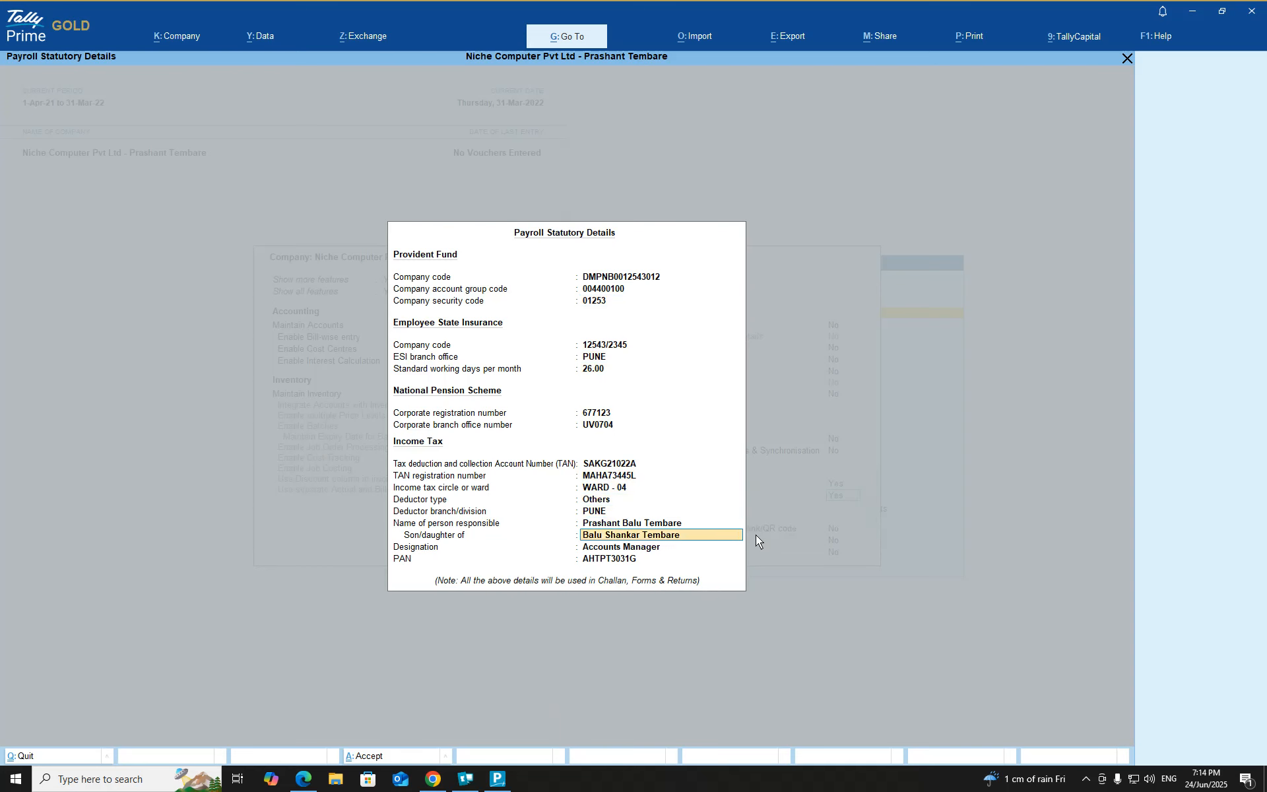
pyautogui.press('Return')
pyautogui.press('Return')
pyautogui.press('Return')
pyautogui.press('Return')
pyautogui.press('Return')
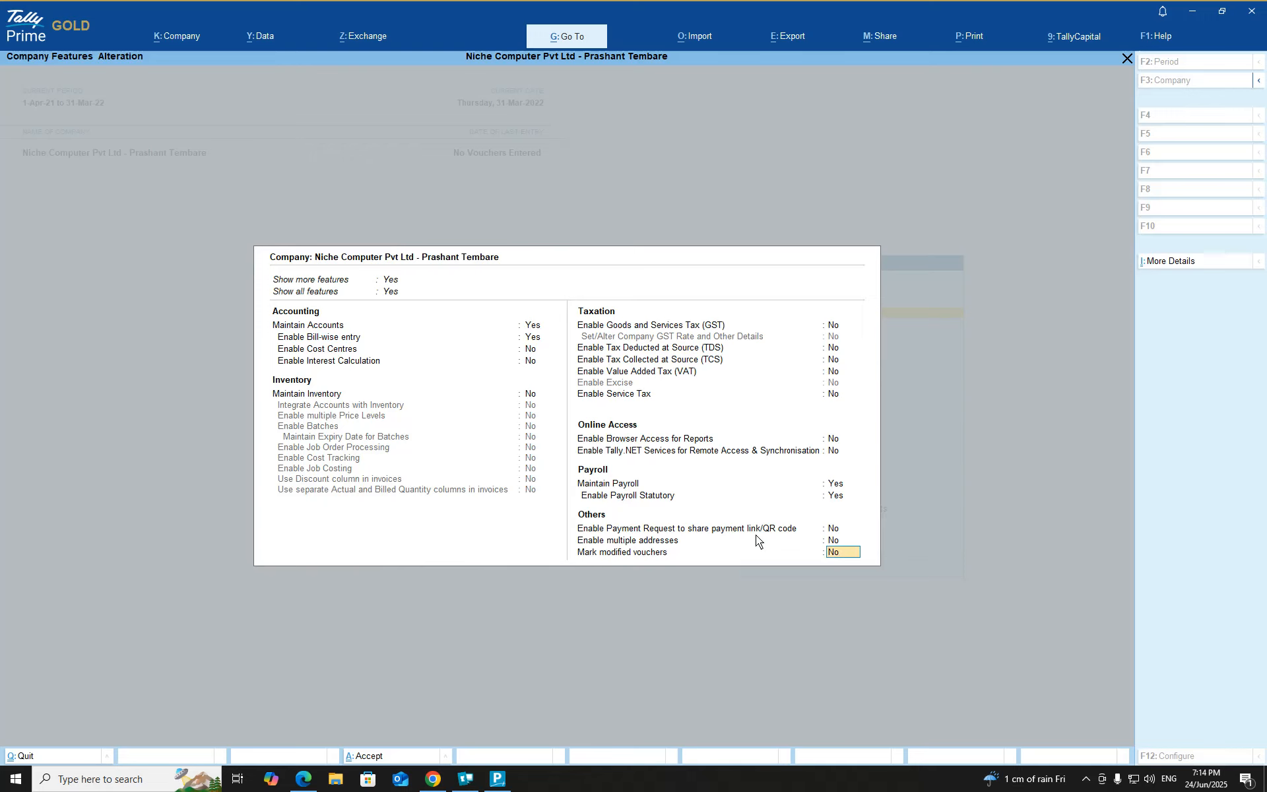
pyautogui.press('Return')
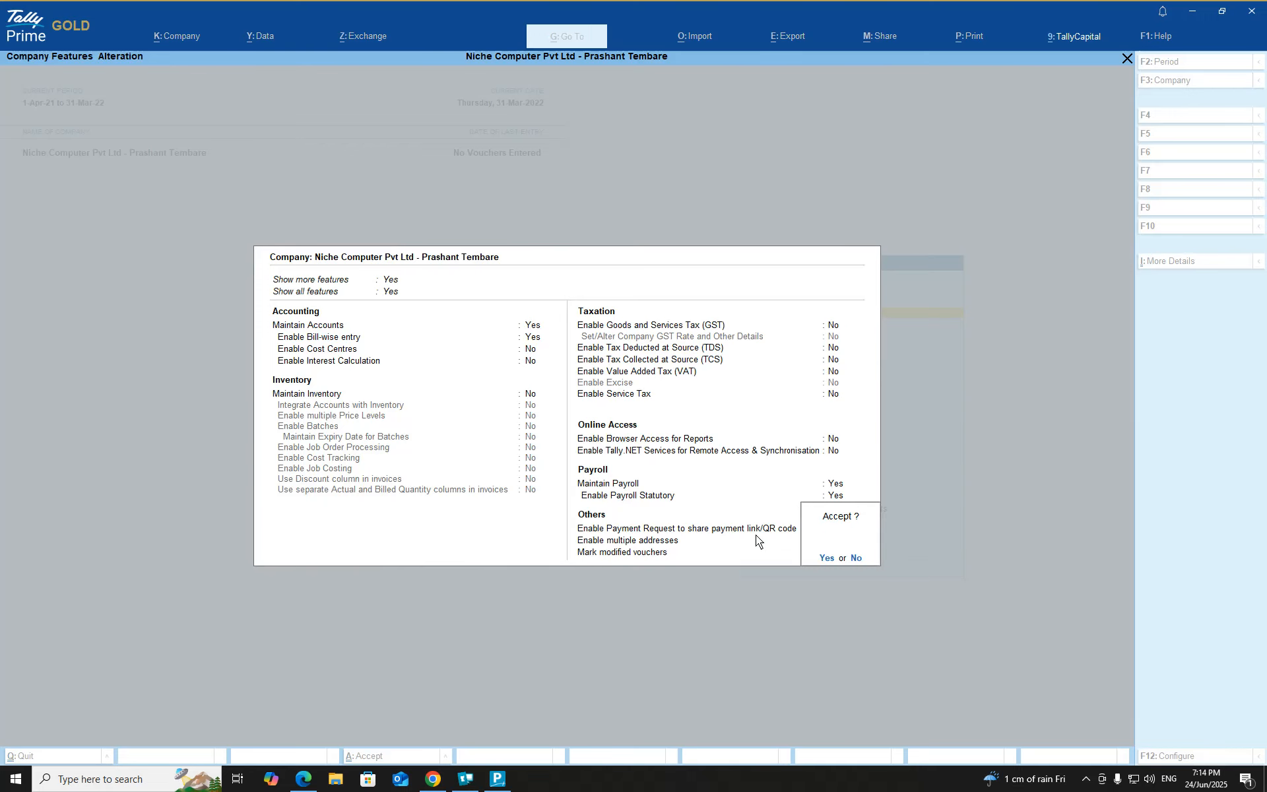
pyautogui.press('Return')
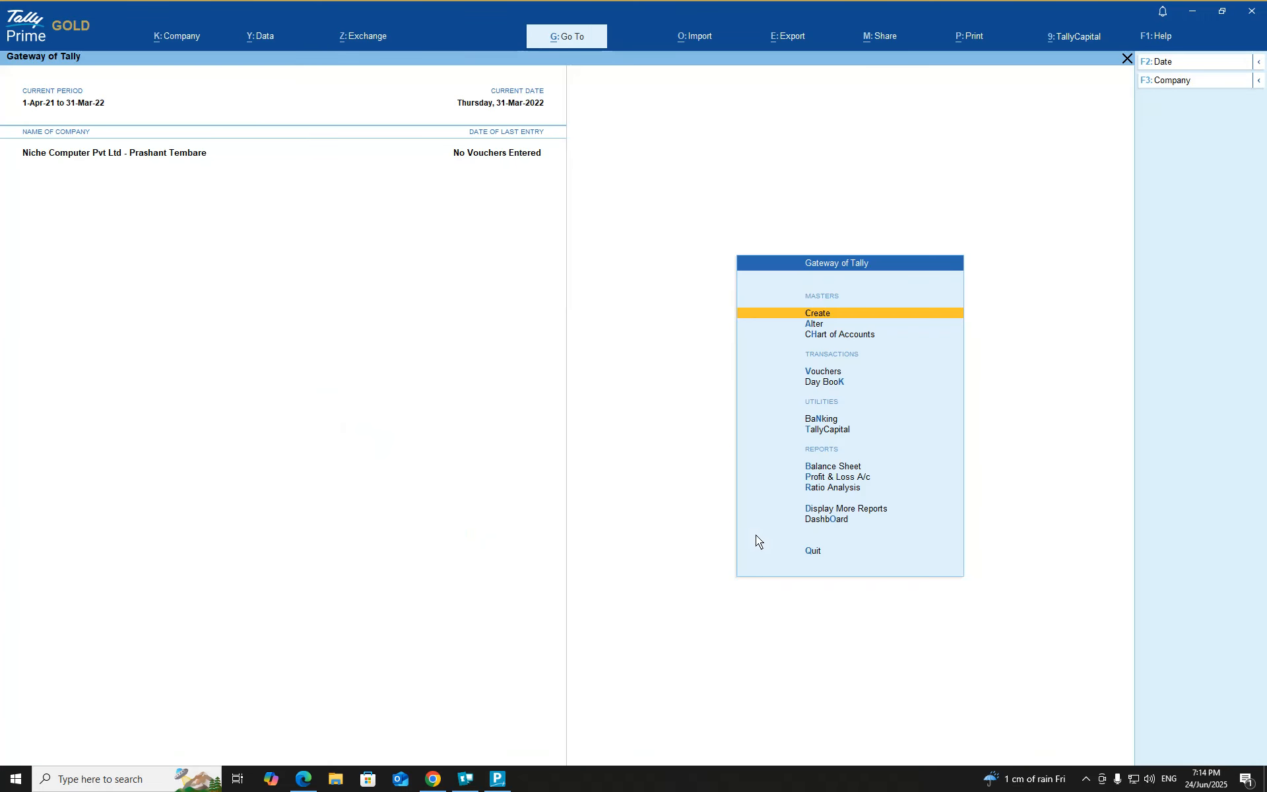